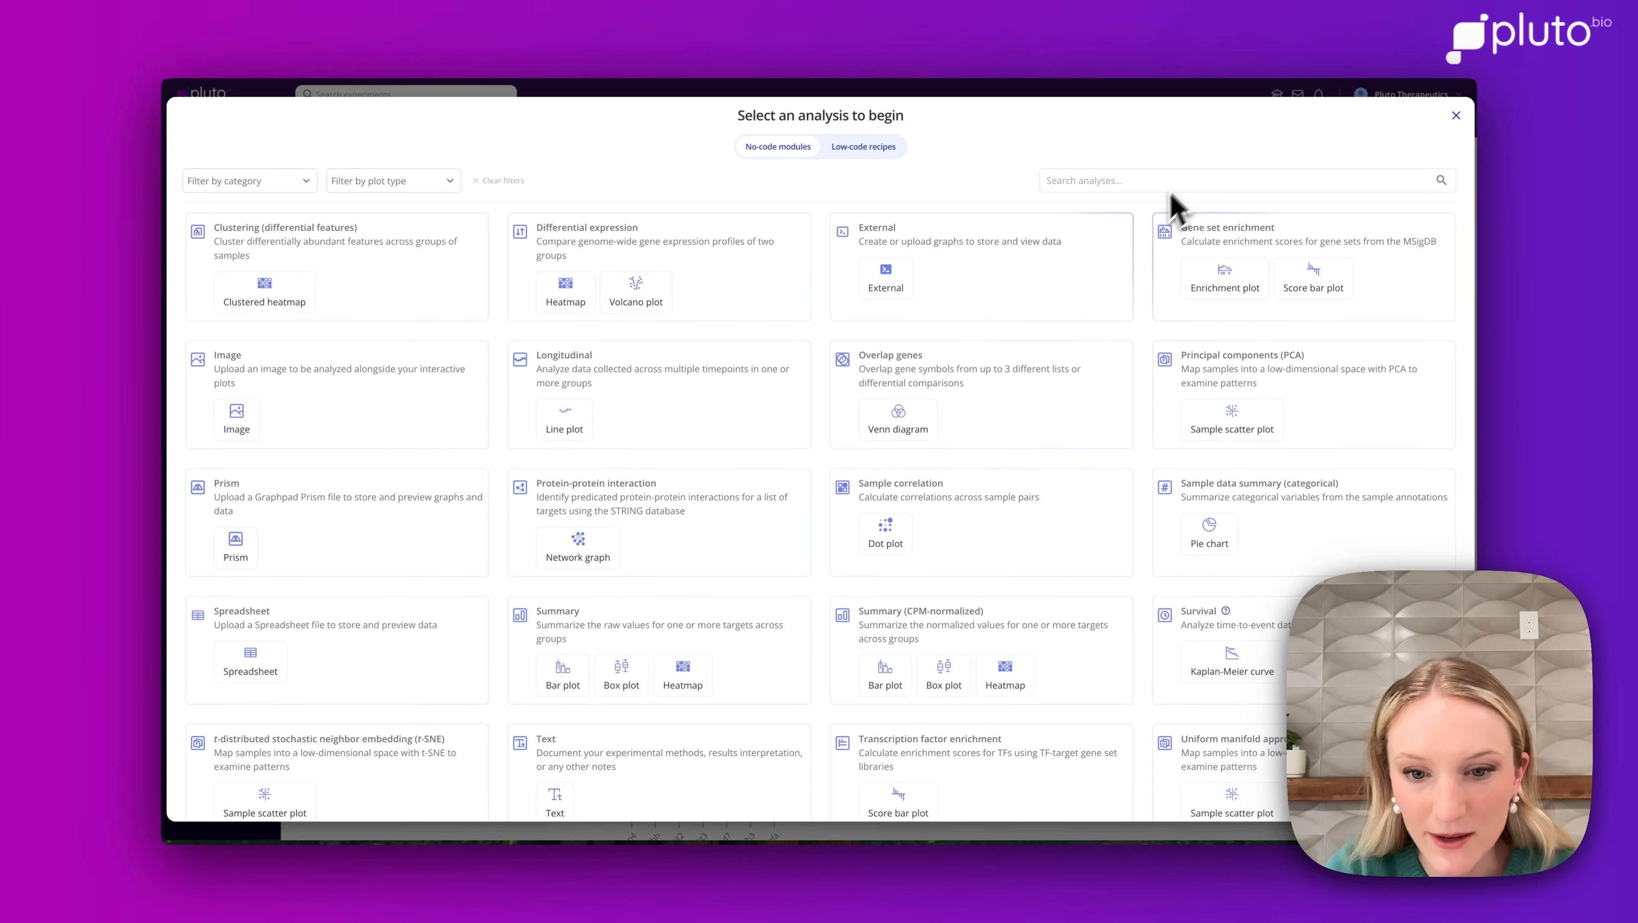
Create a Summary (CPM-normalized) analysis and paste the targets Slit2, Shh, Bmp4, Smad7, Tgfb3, Slit3 and Vegfa.
left_click(964, 639)
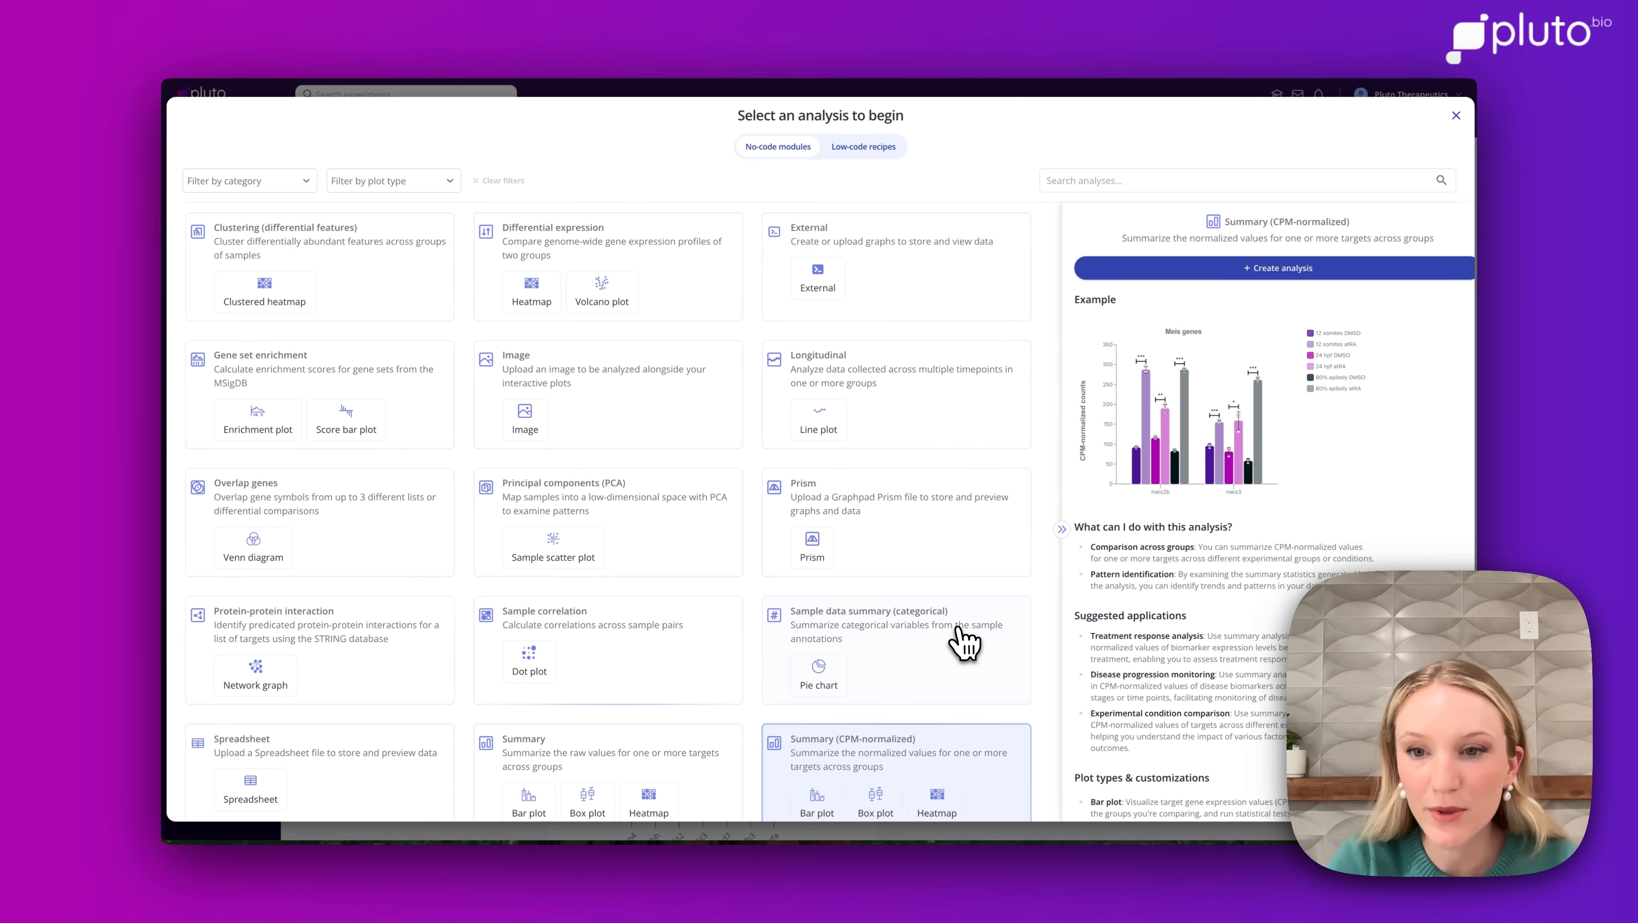
left_click(1227, 279)
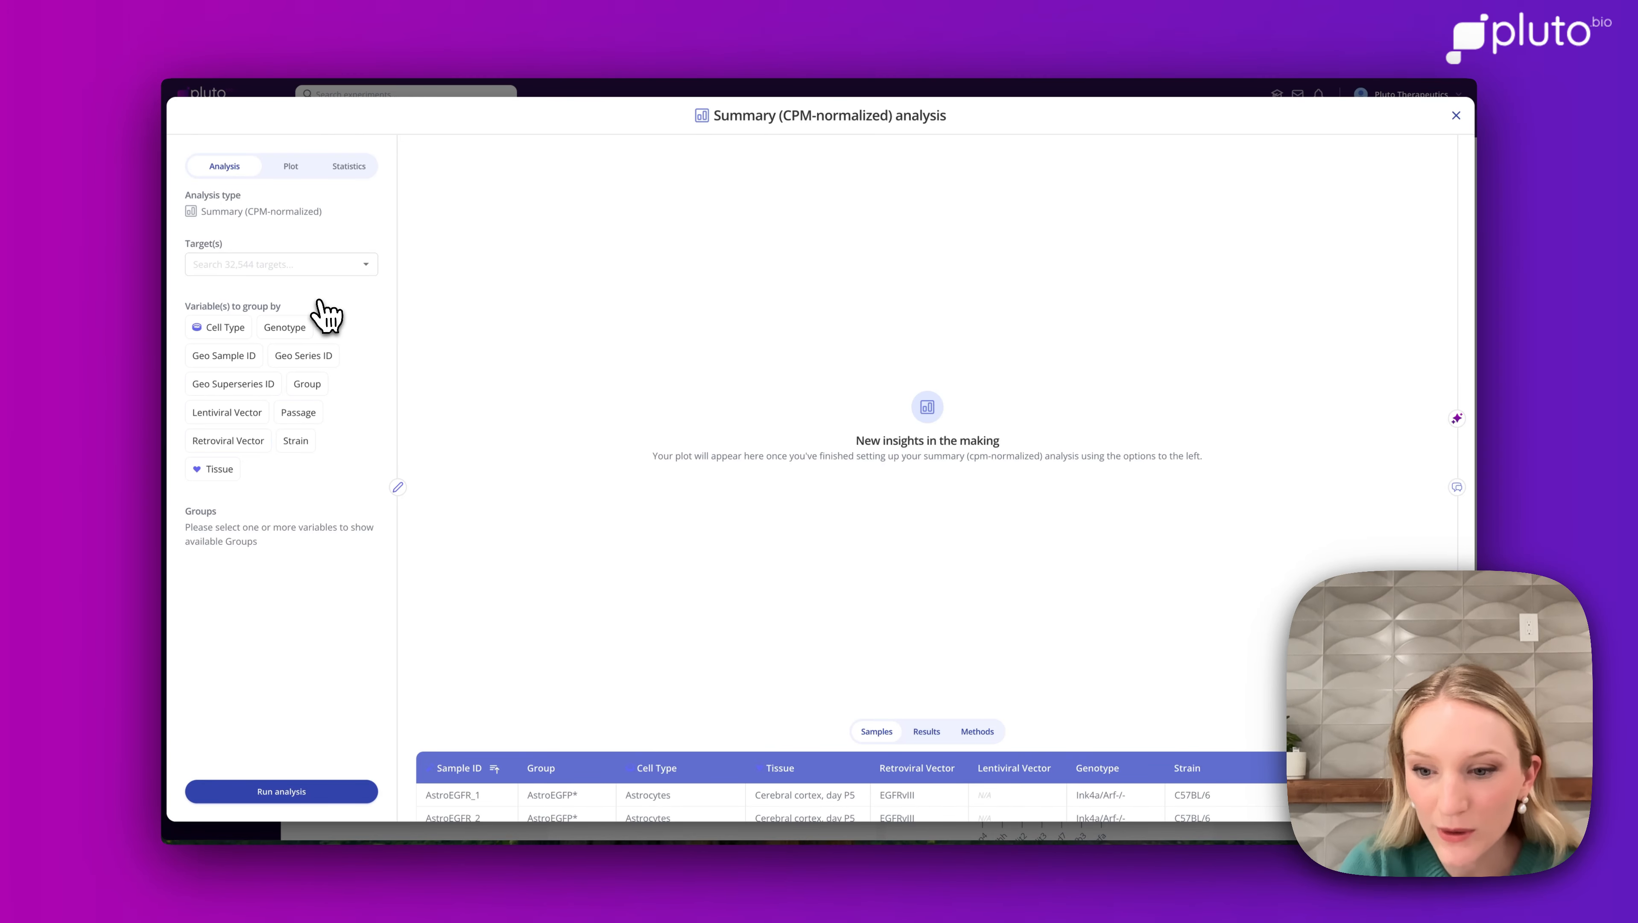
left_click(284, 265)
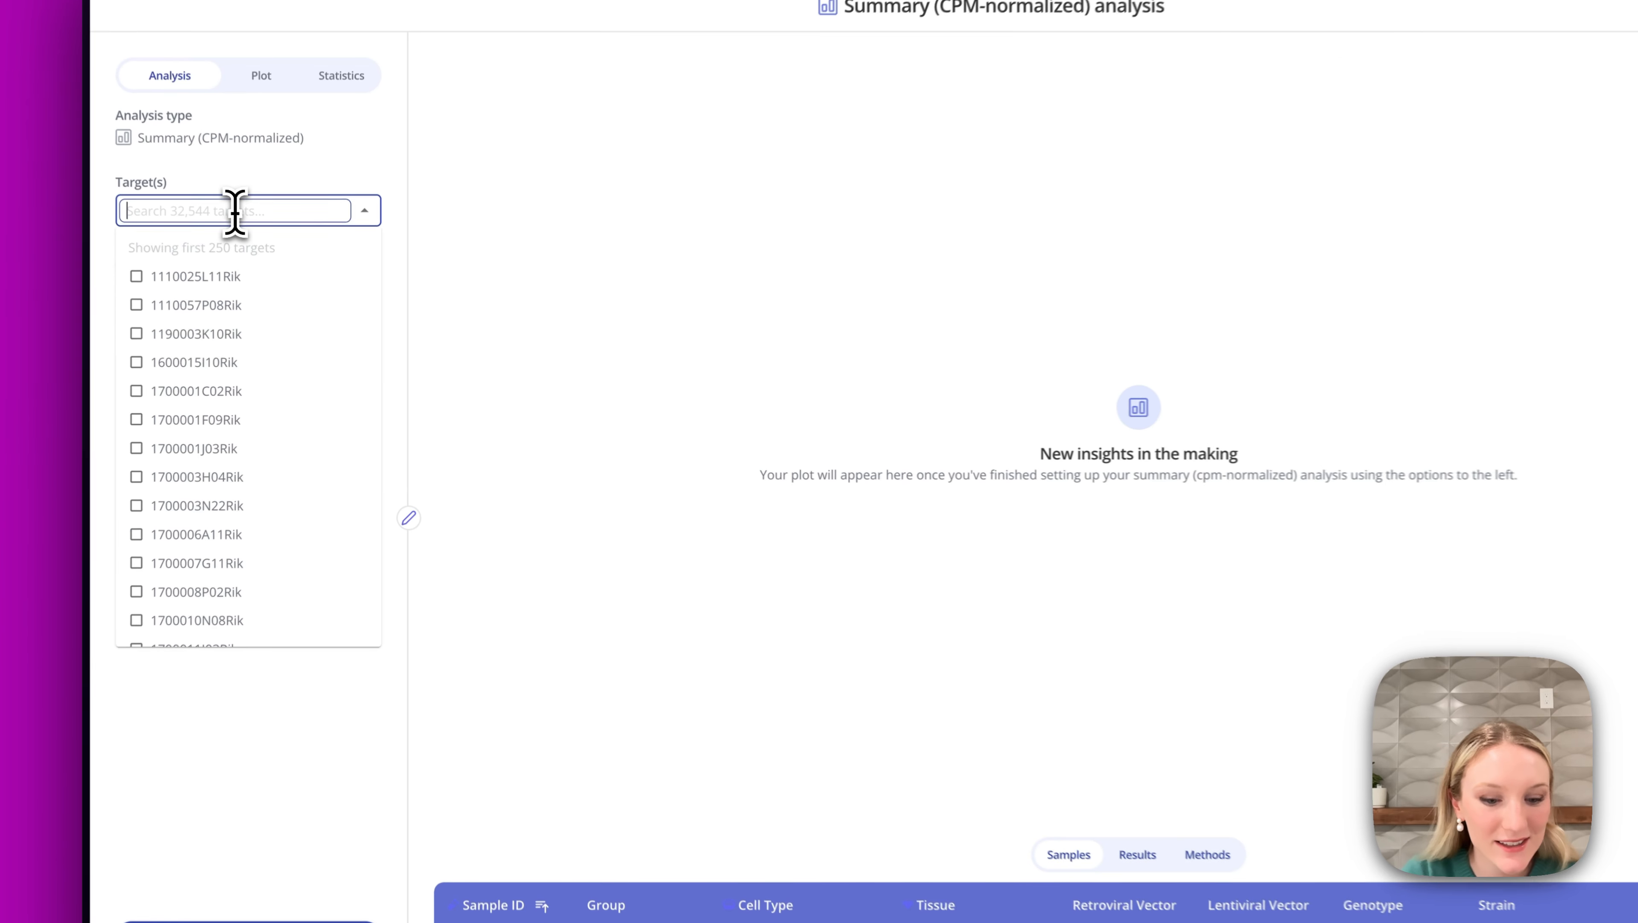
type("Slit2 Shh Bmp4 Smad7 Tgfb3 Slit3 Vegfa")
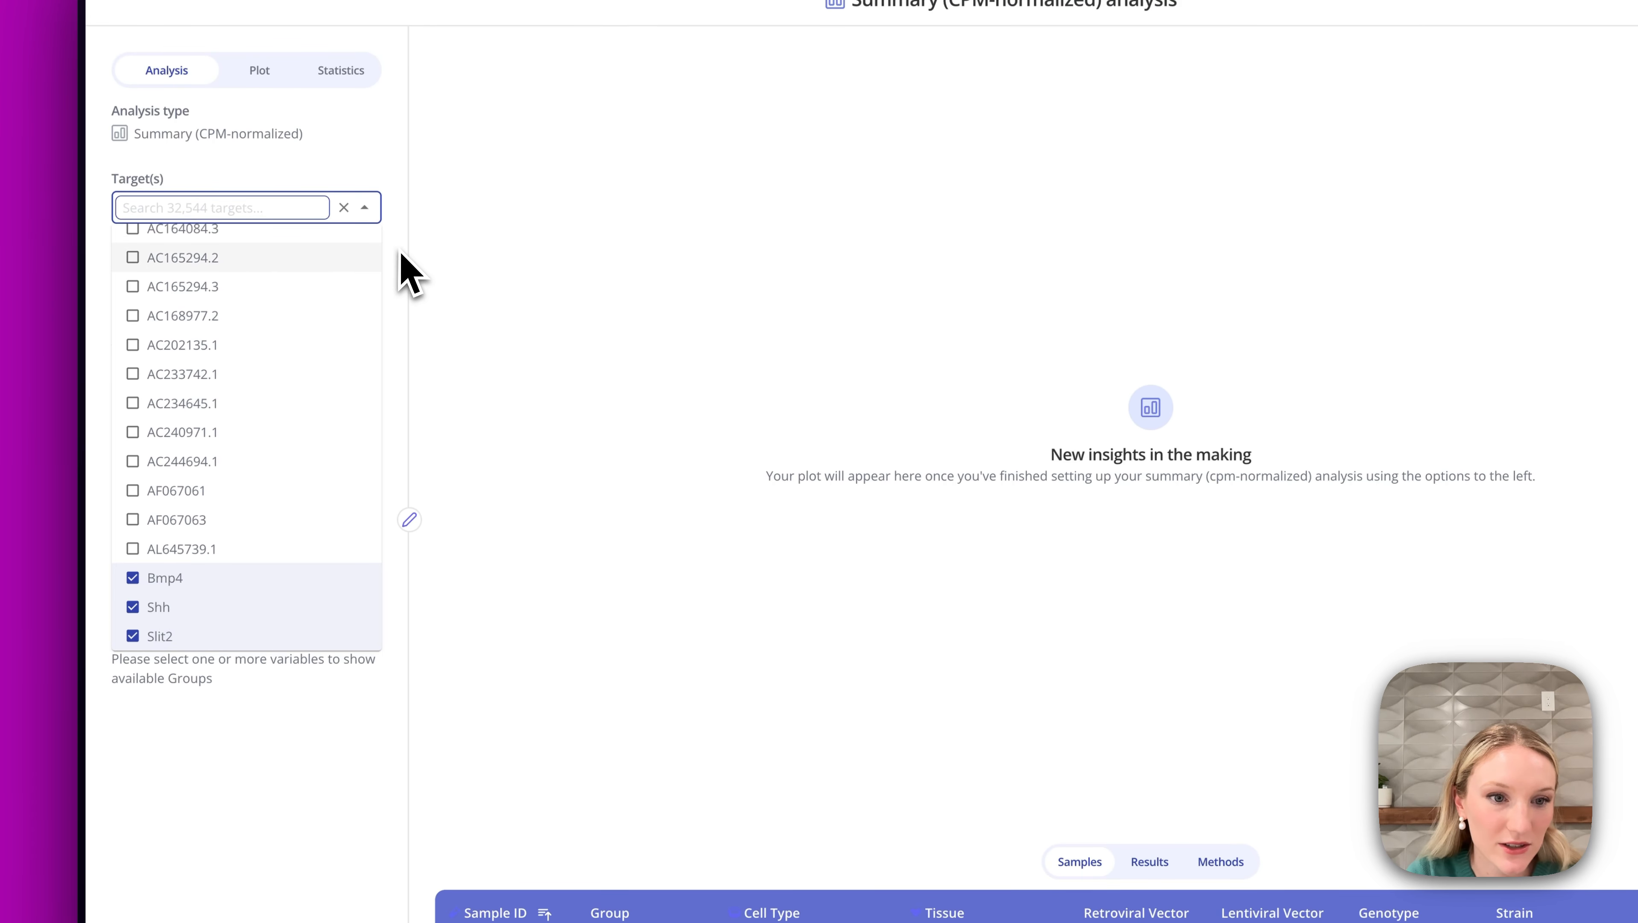
left_click(401, 252)
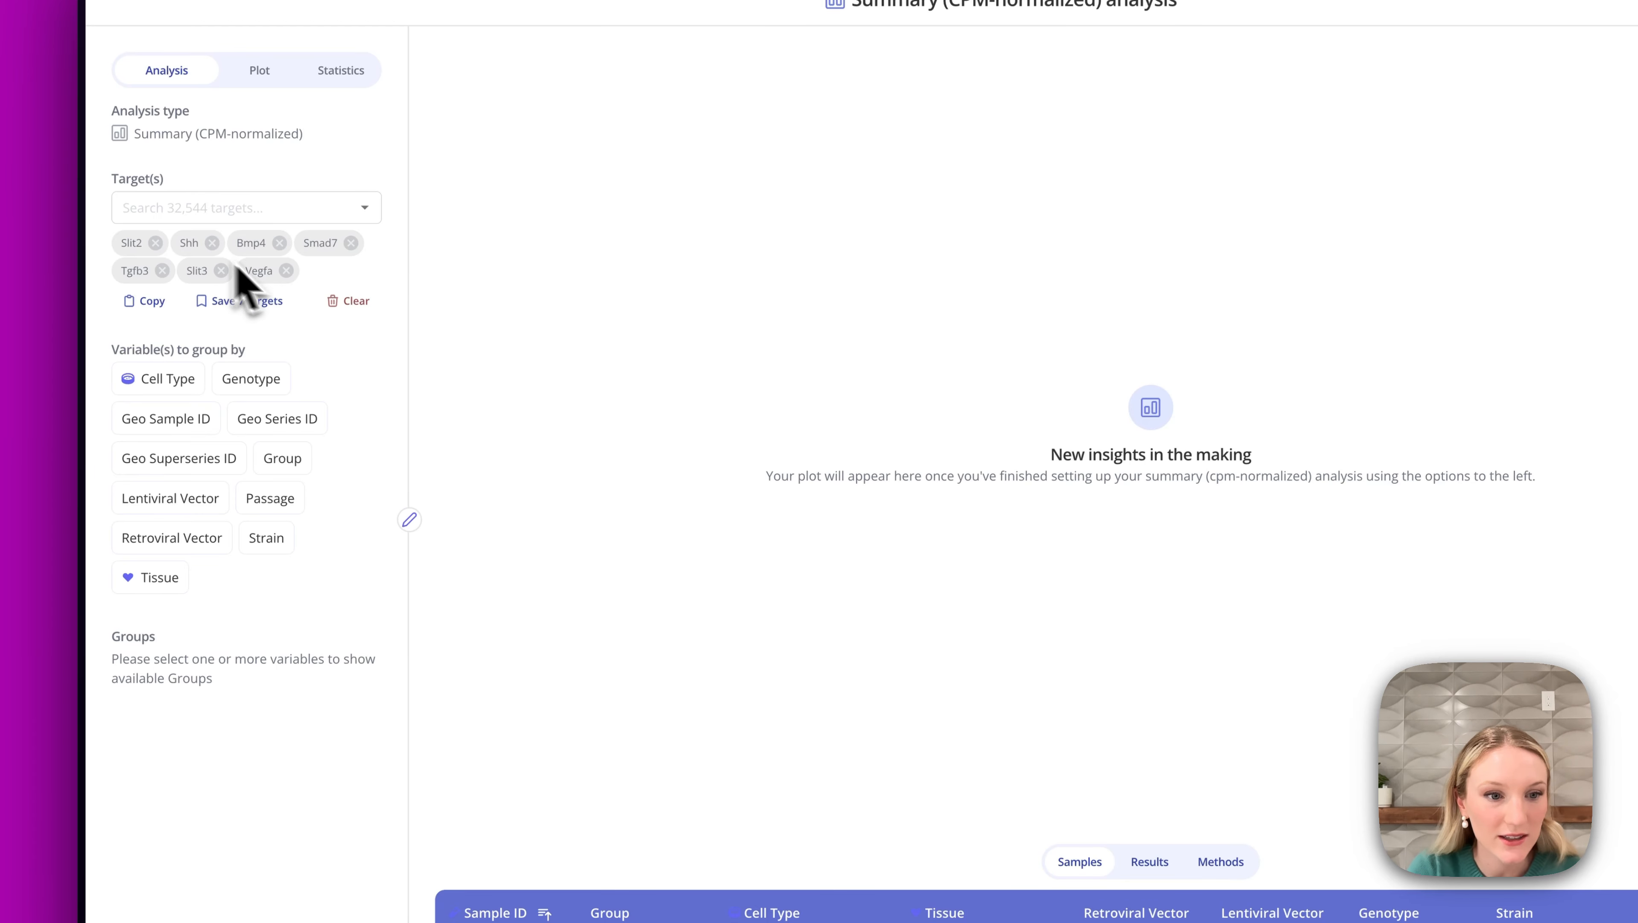
Group samples by Group, select the AstroEGFP* and PT groups, and run the analysis.
left_click(299, 466)
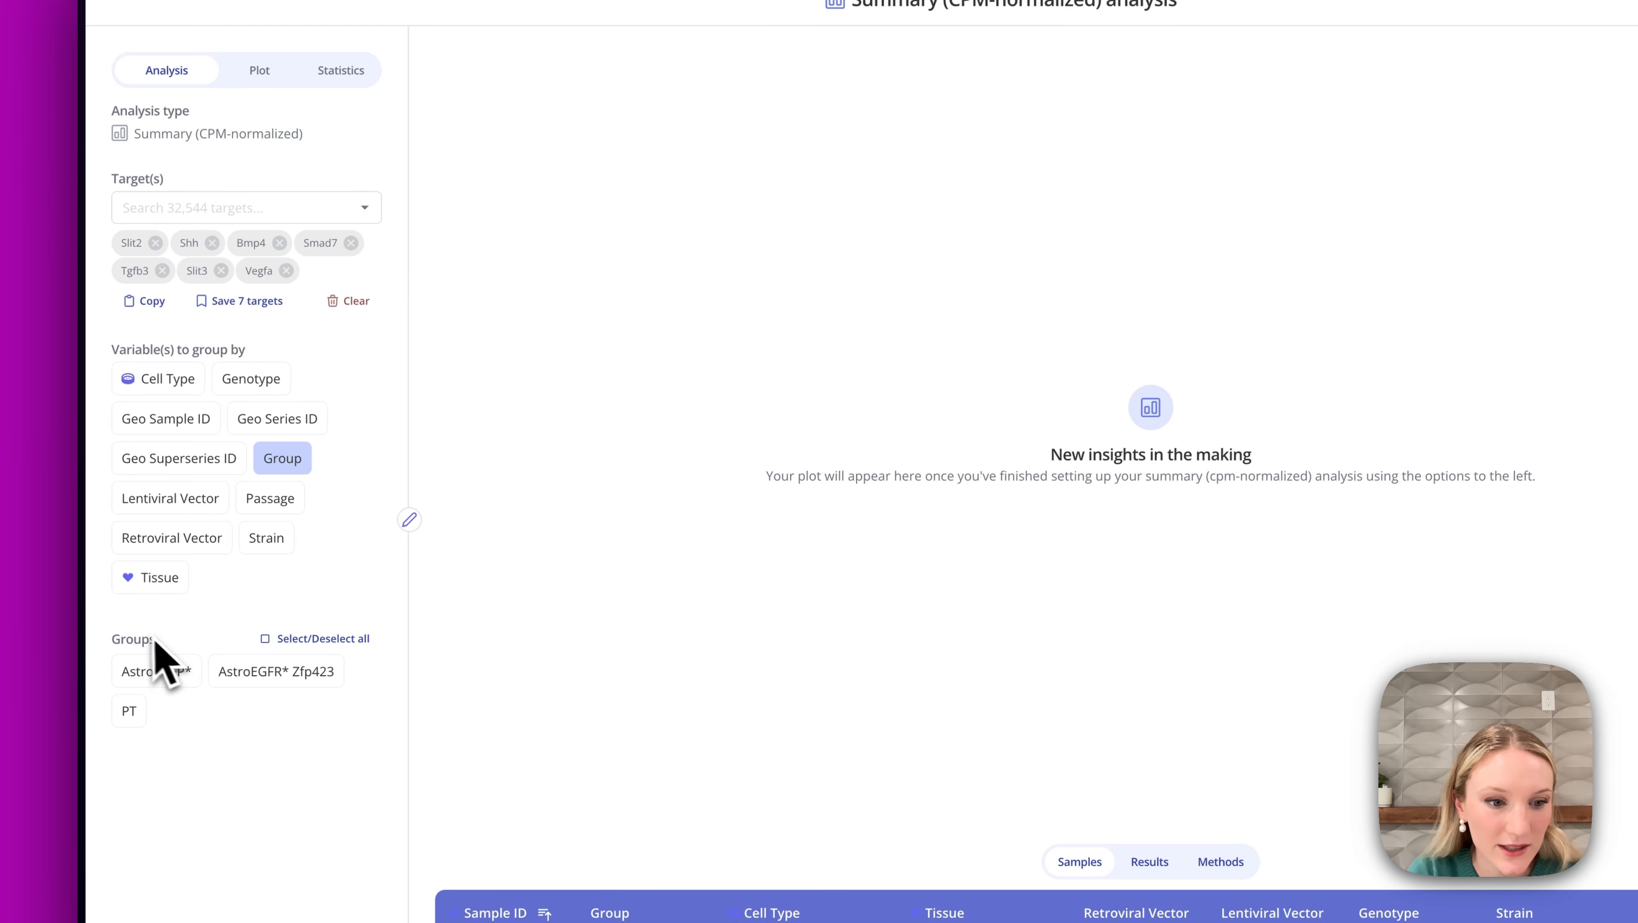
left_click(155, 672)
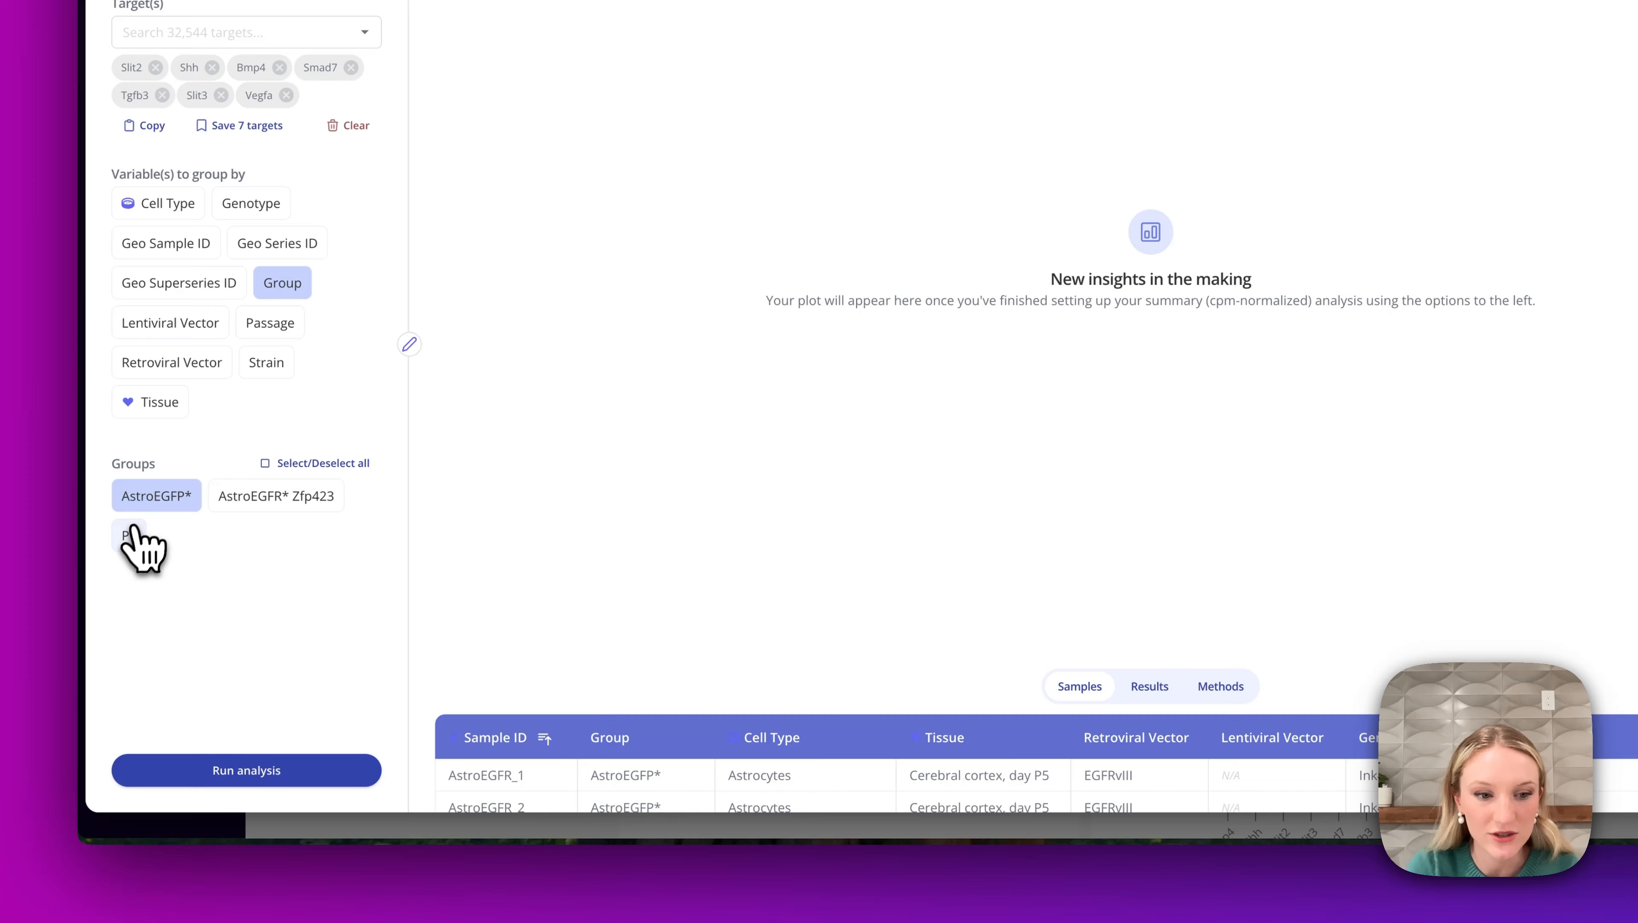
left_click(238, 772)
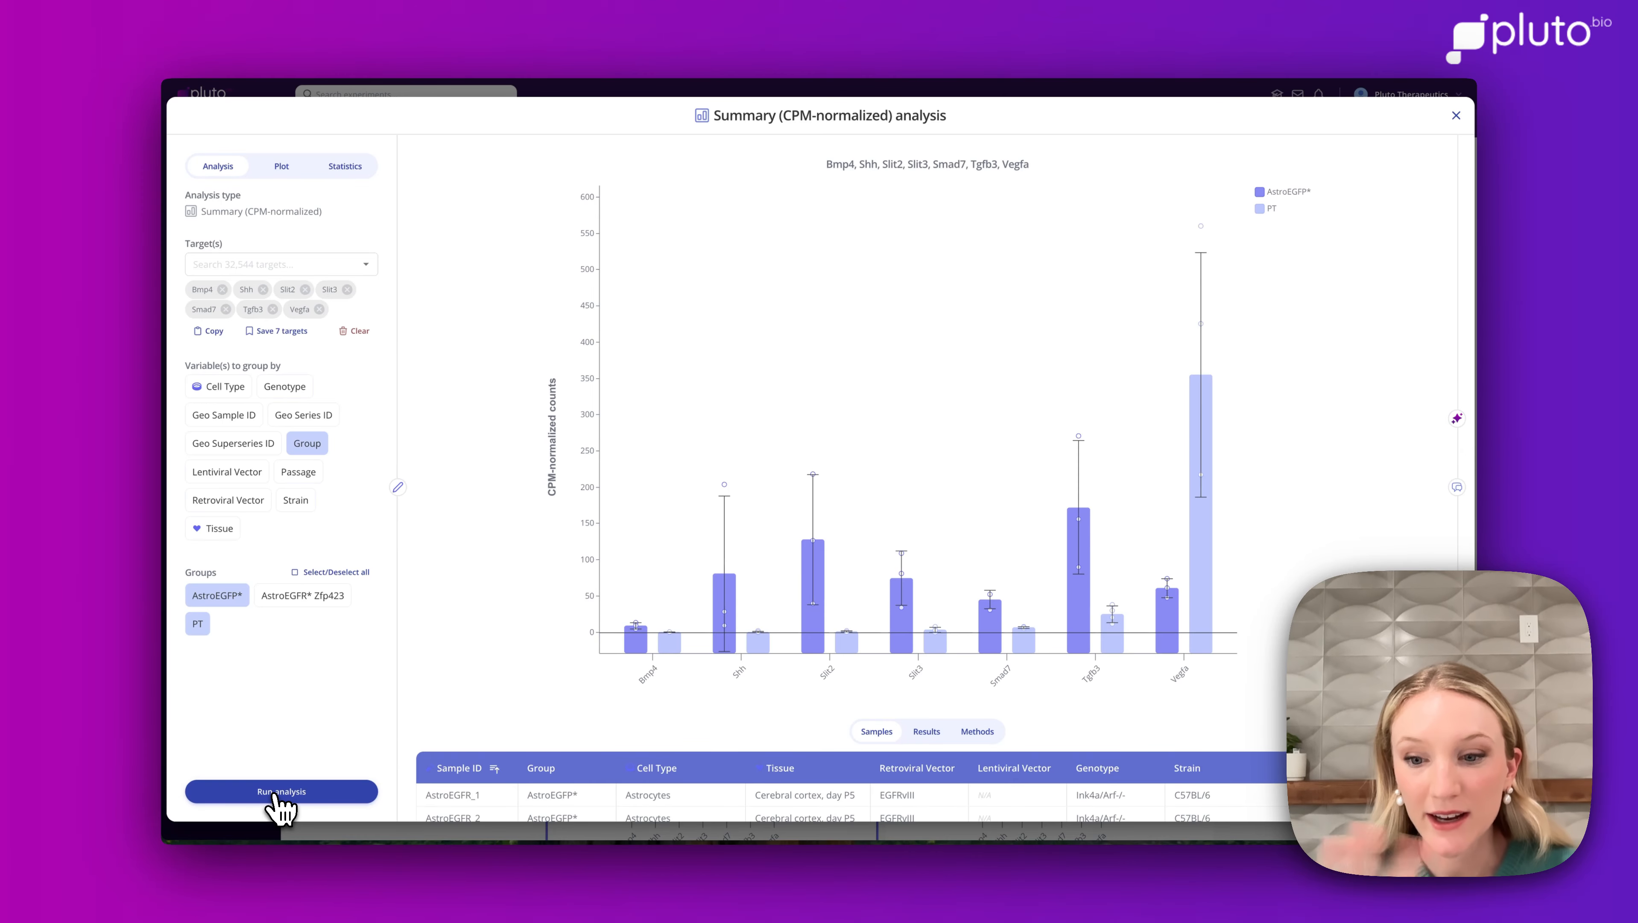
Recolour the AstroEGFP* group in the bar plot legend to yellow.
left_click(278, 171)
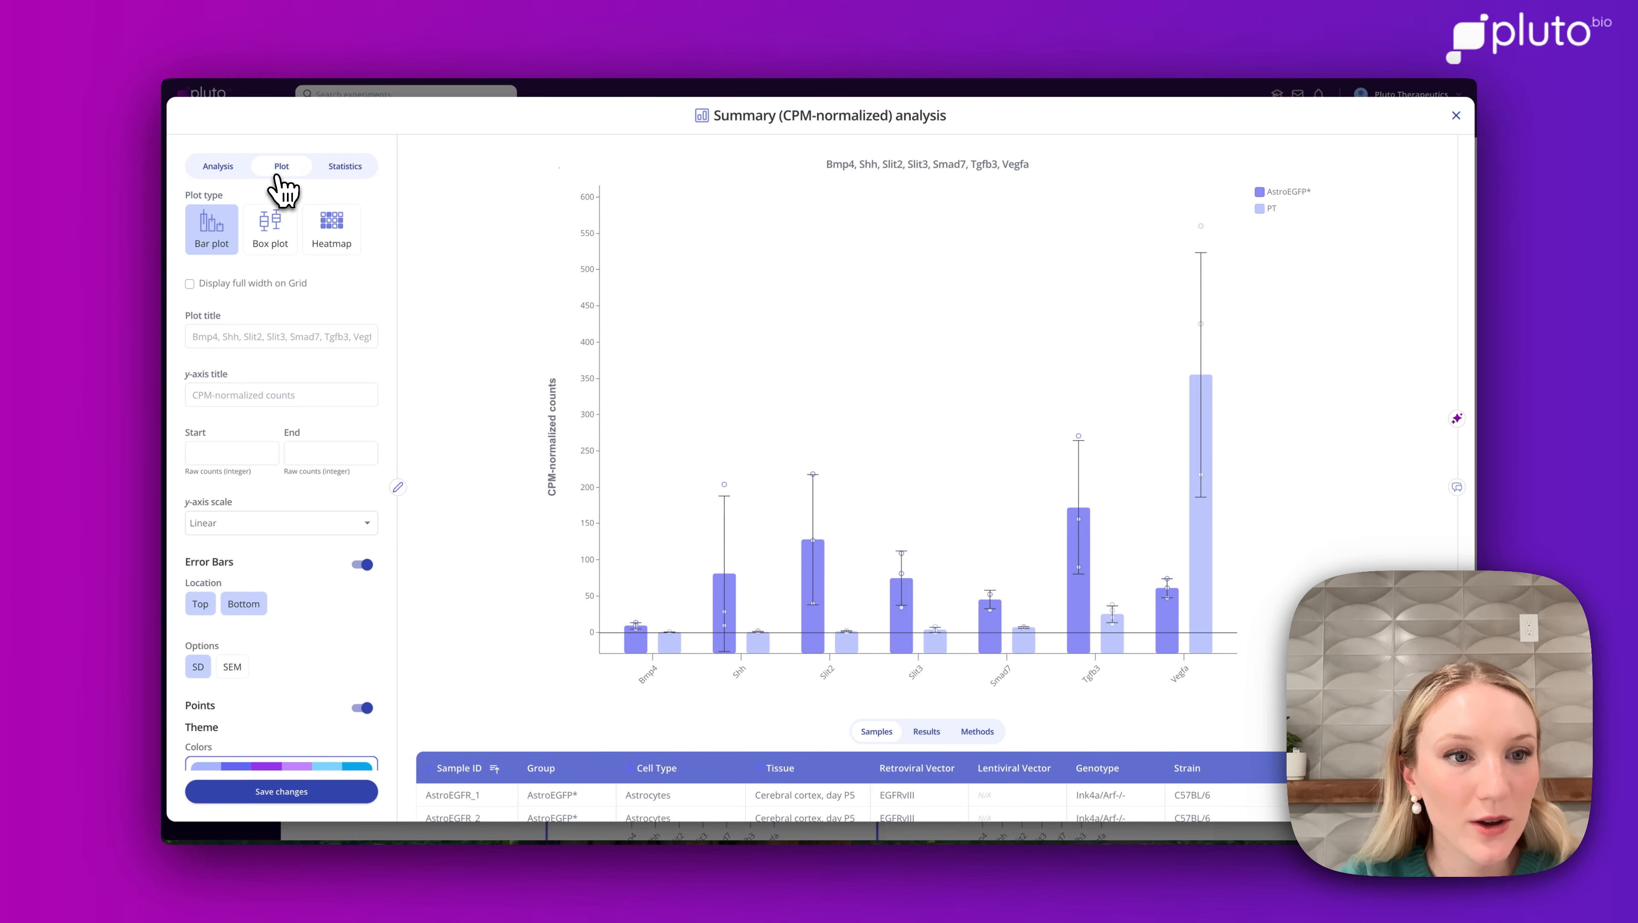
scroll(256, 603, "down", 5)
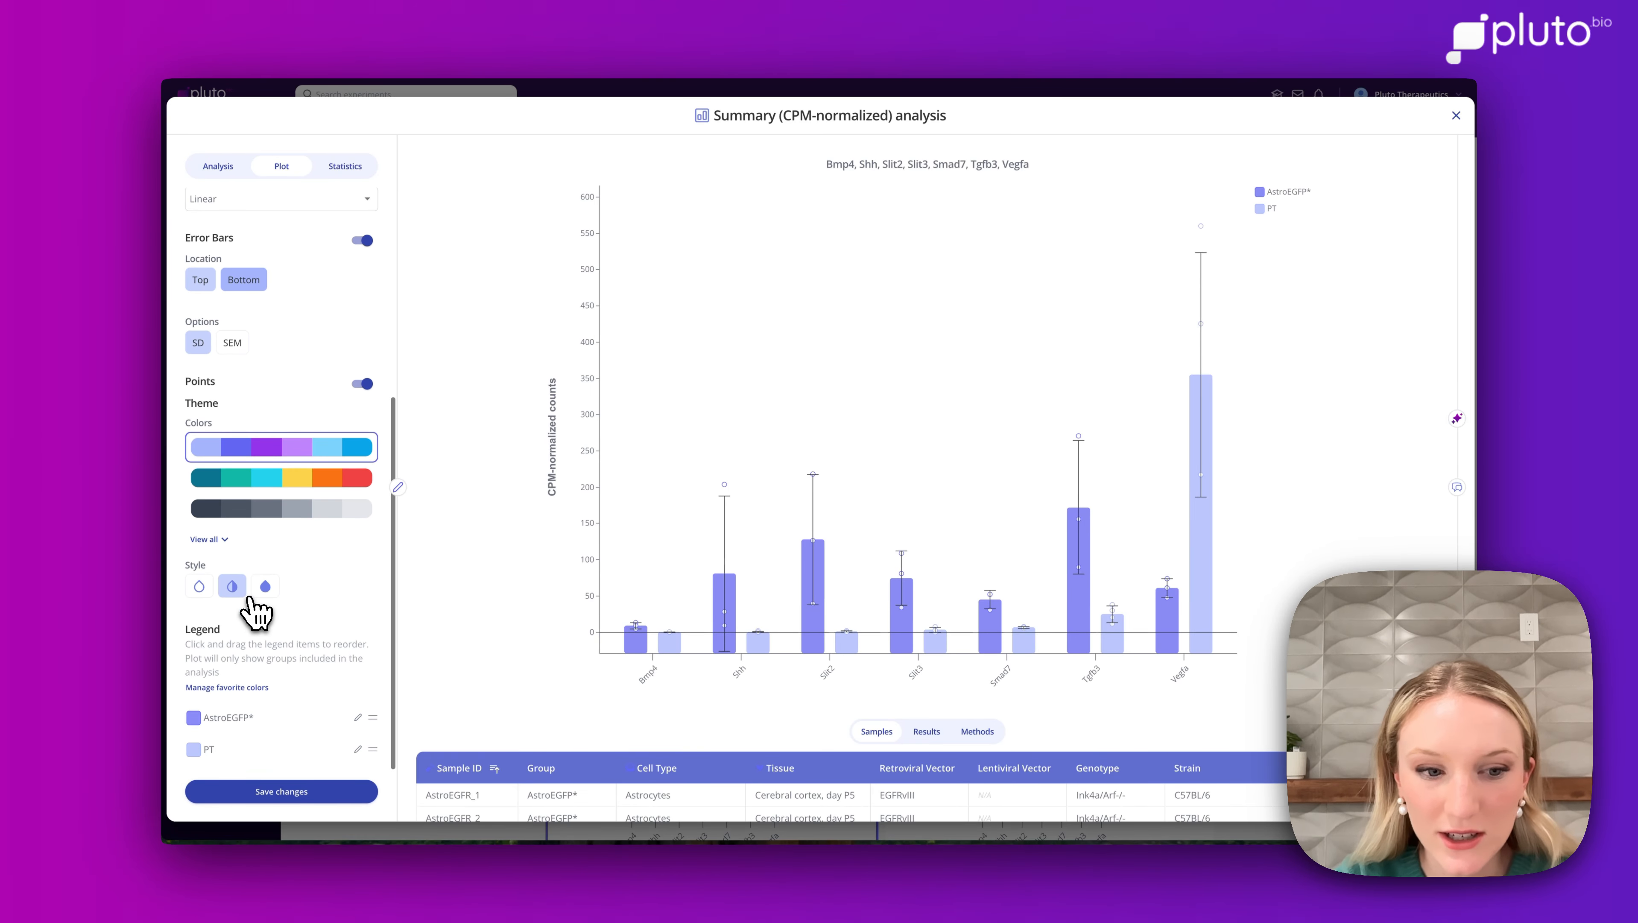
left_click(193, 718)
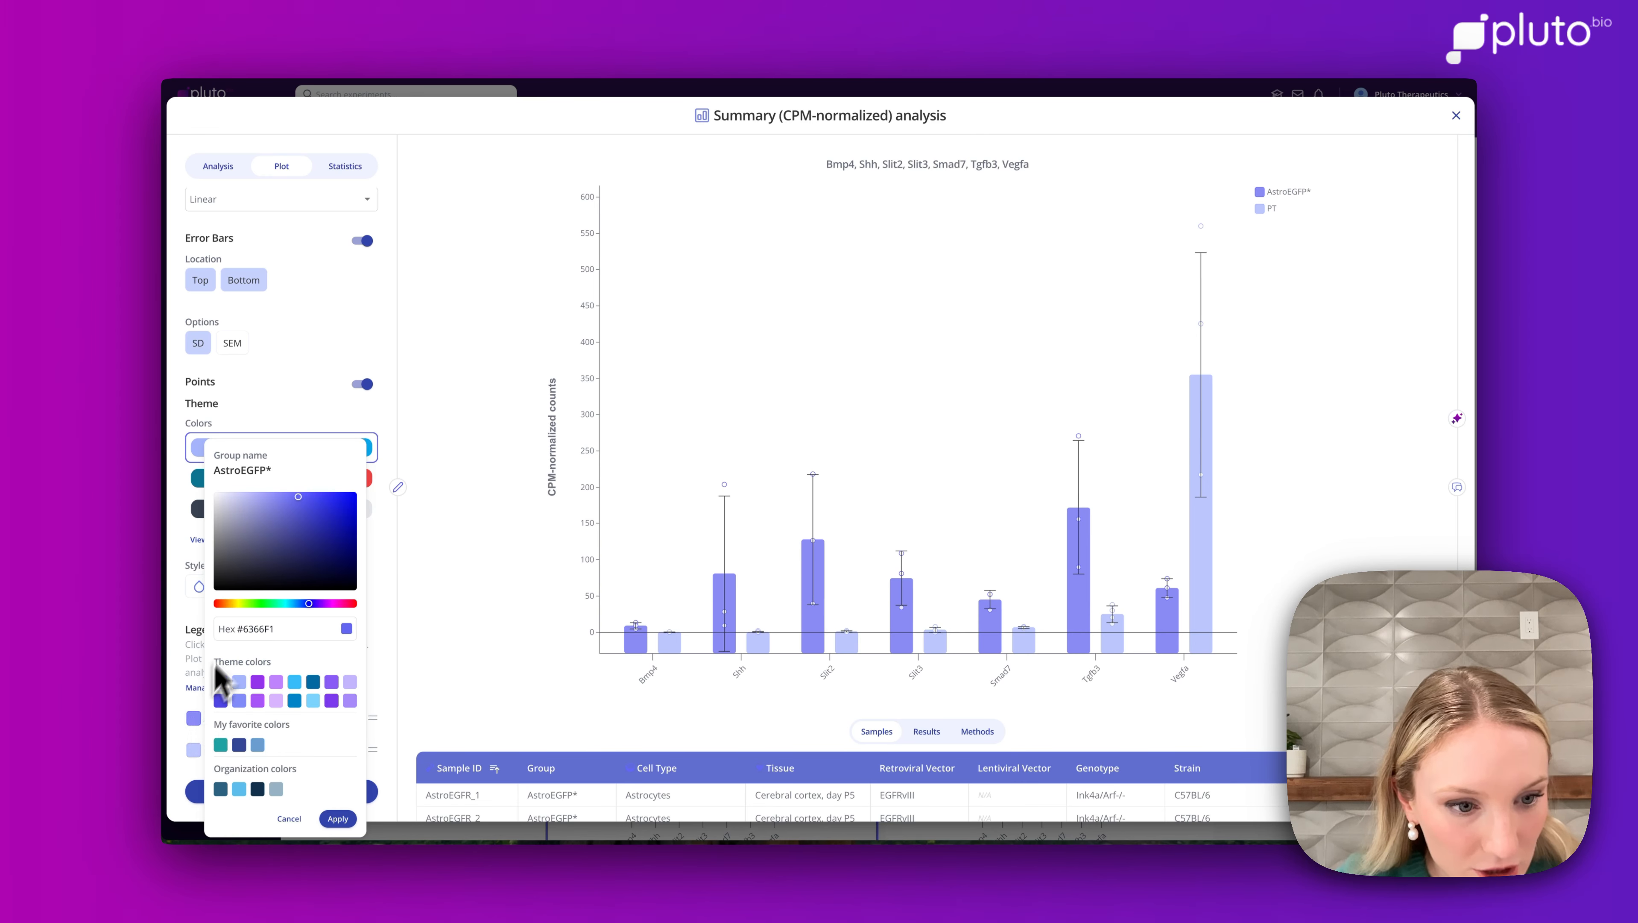
left_click(239, 604)
left_click(338, 818)
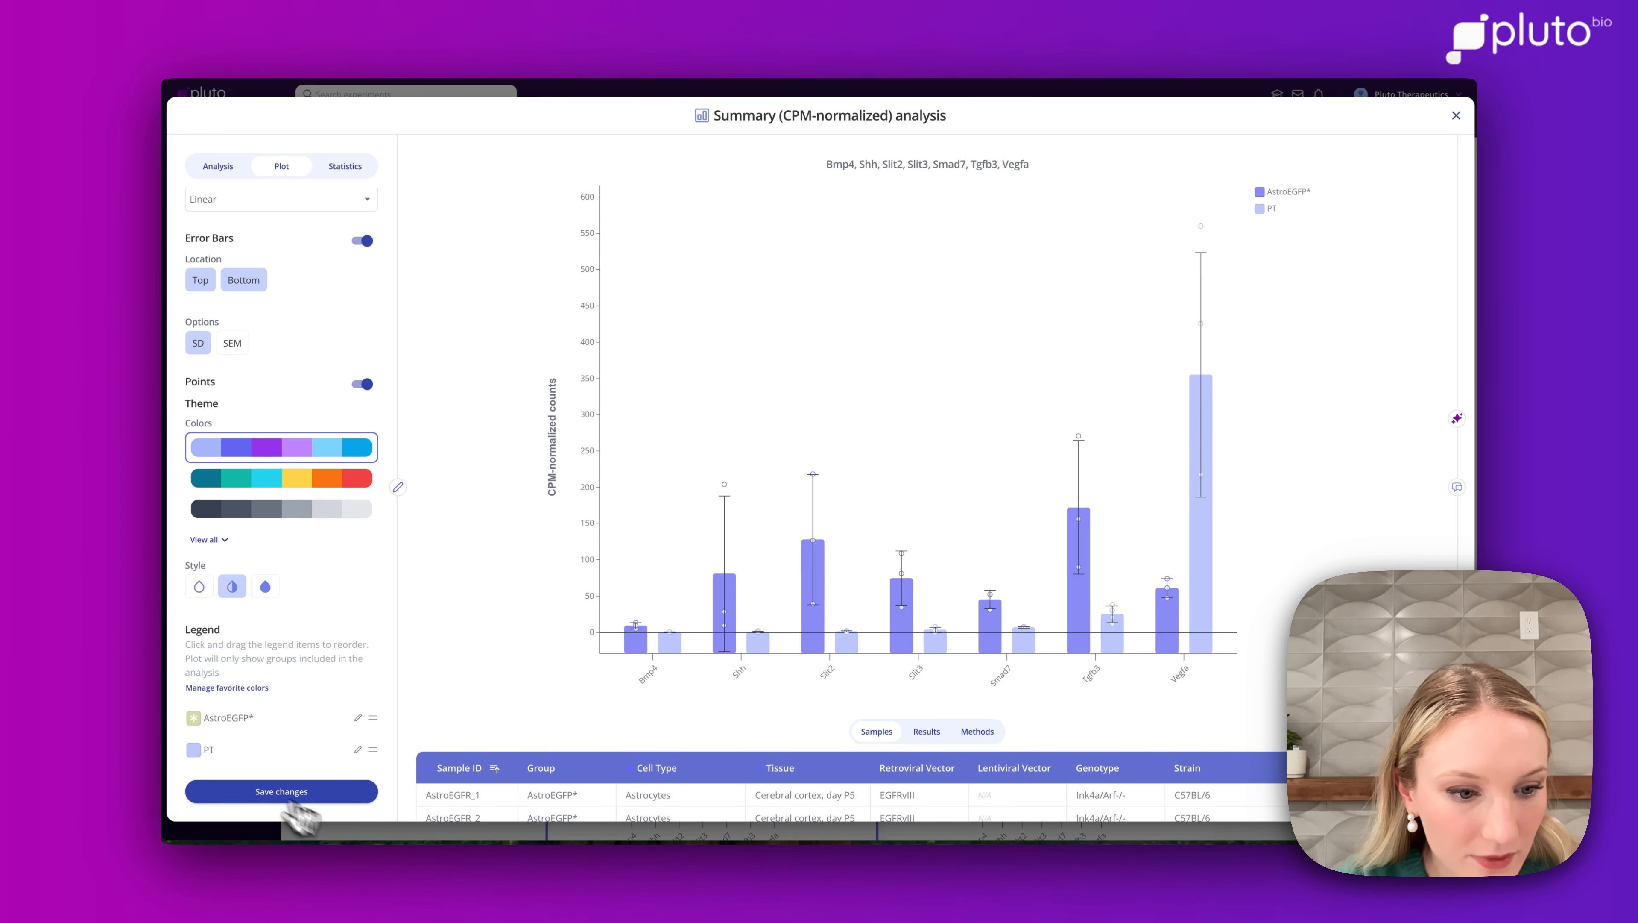
Set the PT group colour to blue #1037F6 and save the plot changes.
left_click(193, 750)
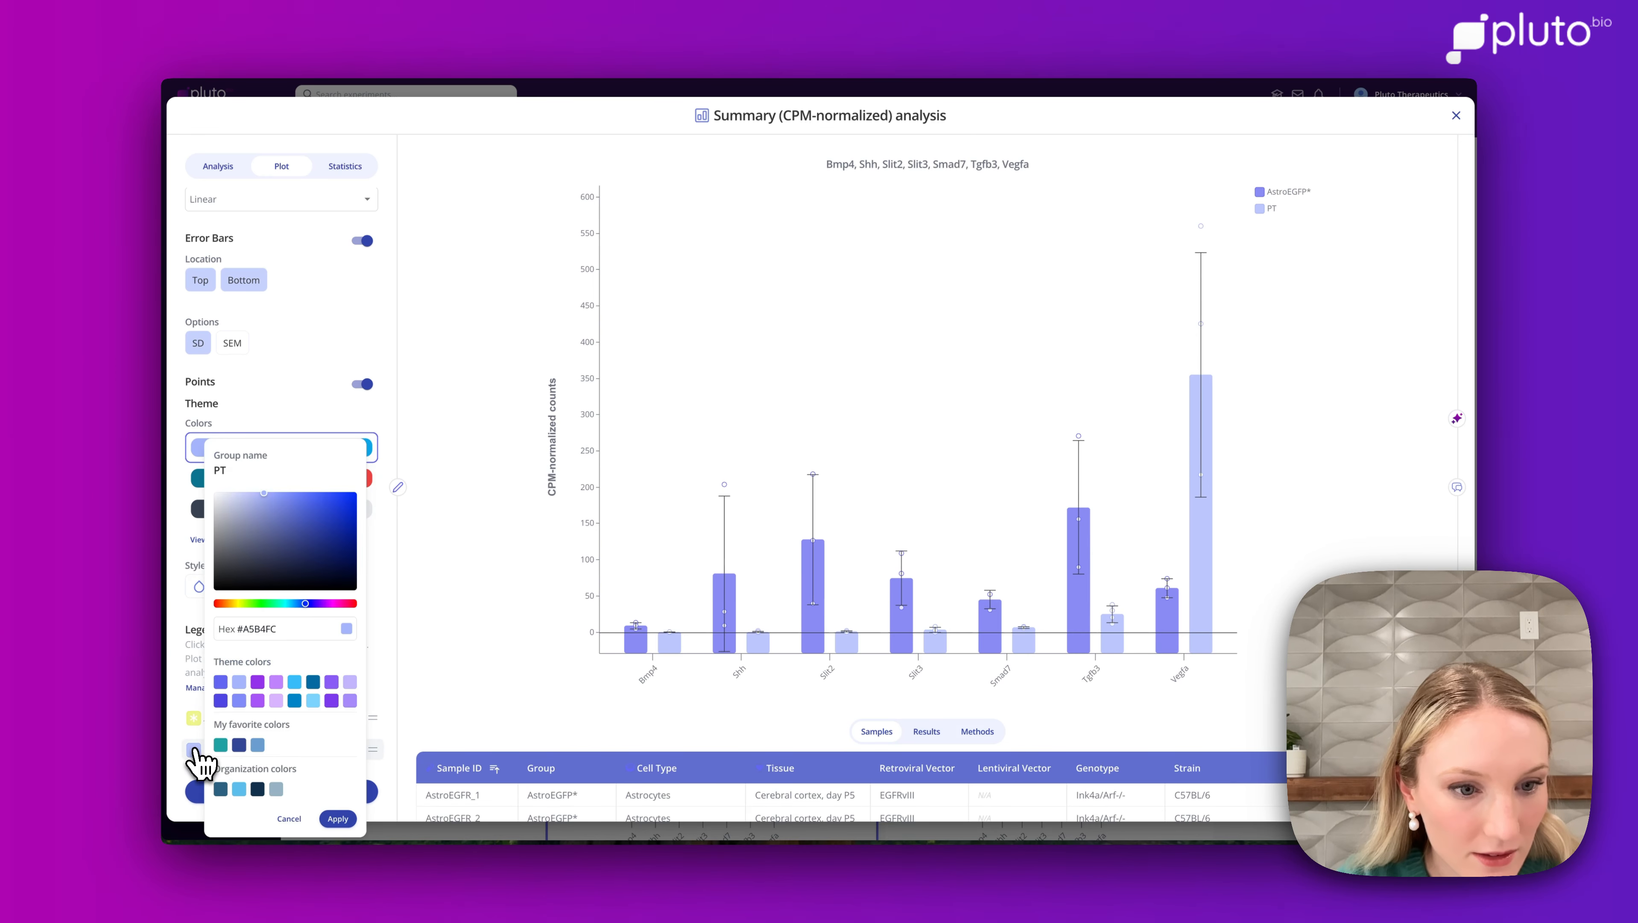
left_click(338, 818)
left_click(319, 793)
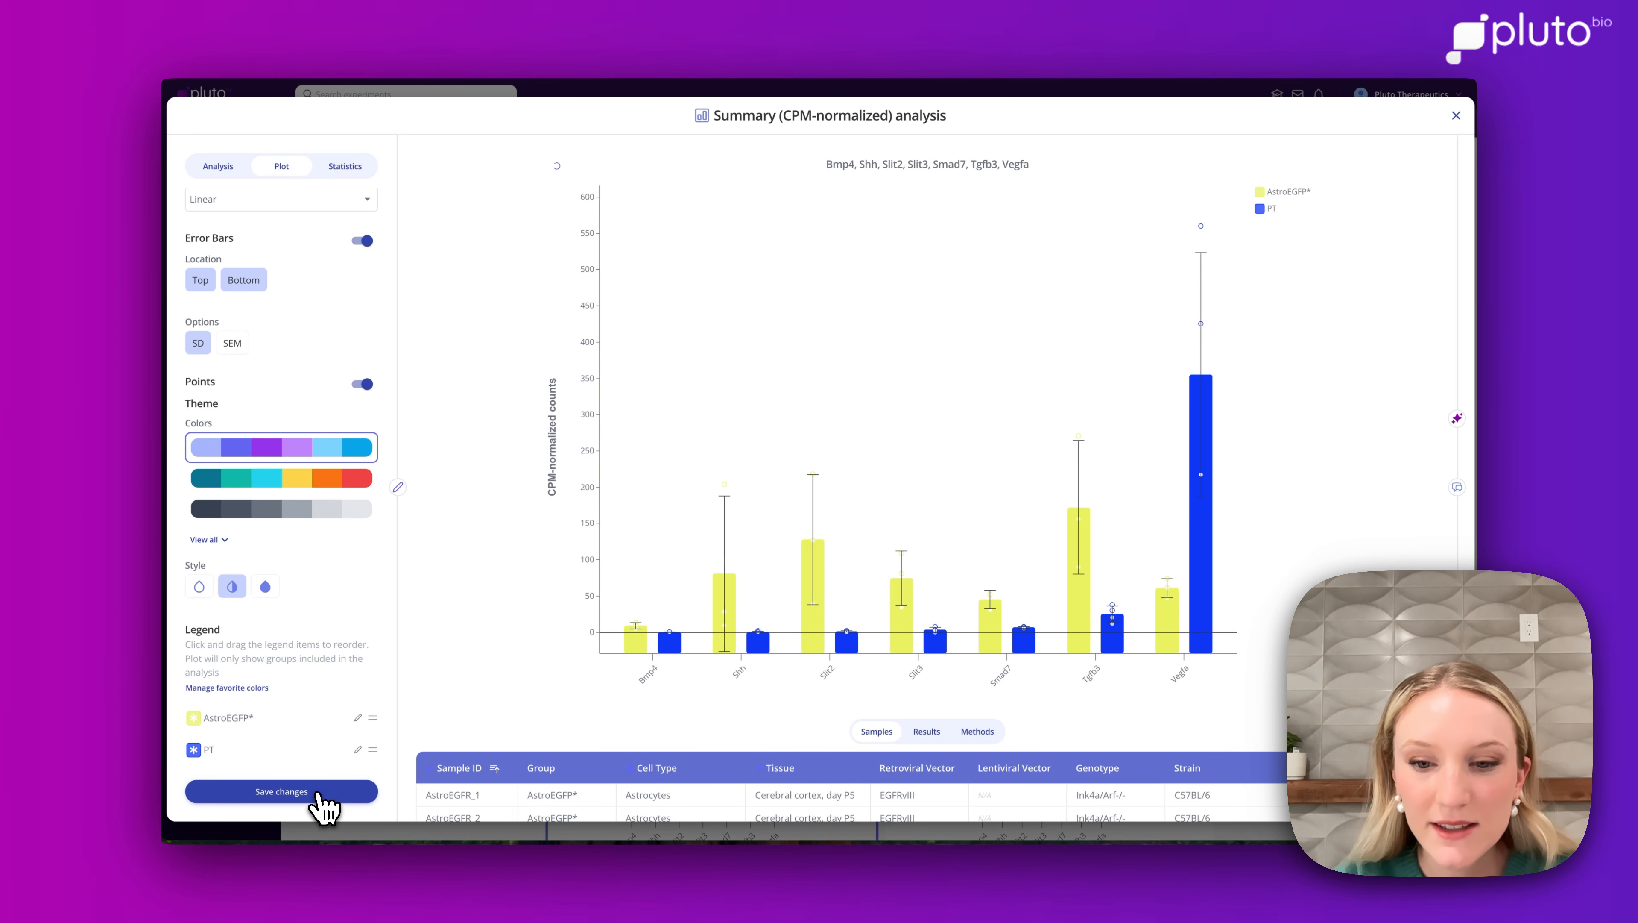
Run an unpaired two-sample t-test on Smad7 between the groups.
left_click(347, 168)
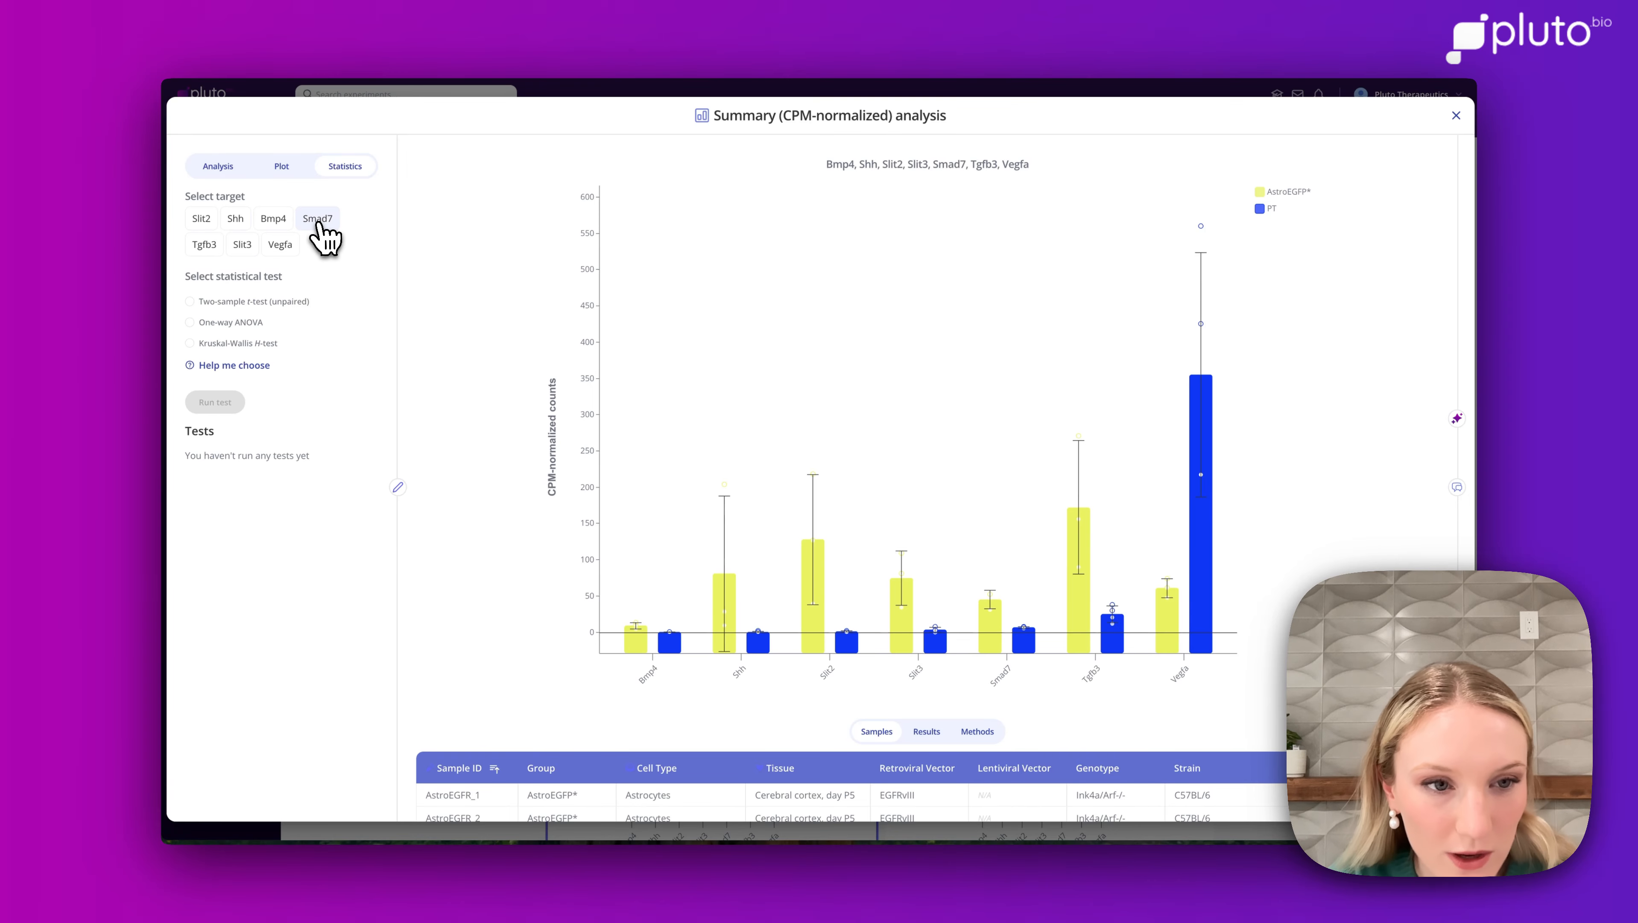
left_click(191, 301)
left_click(217, 418)
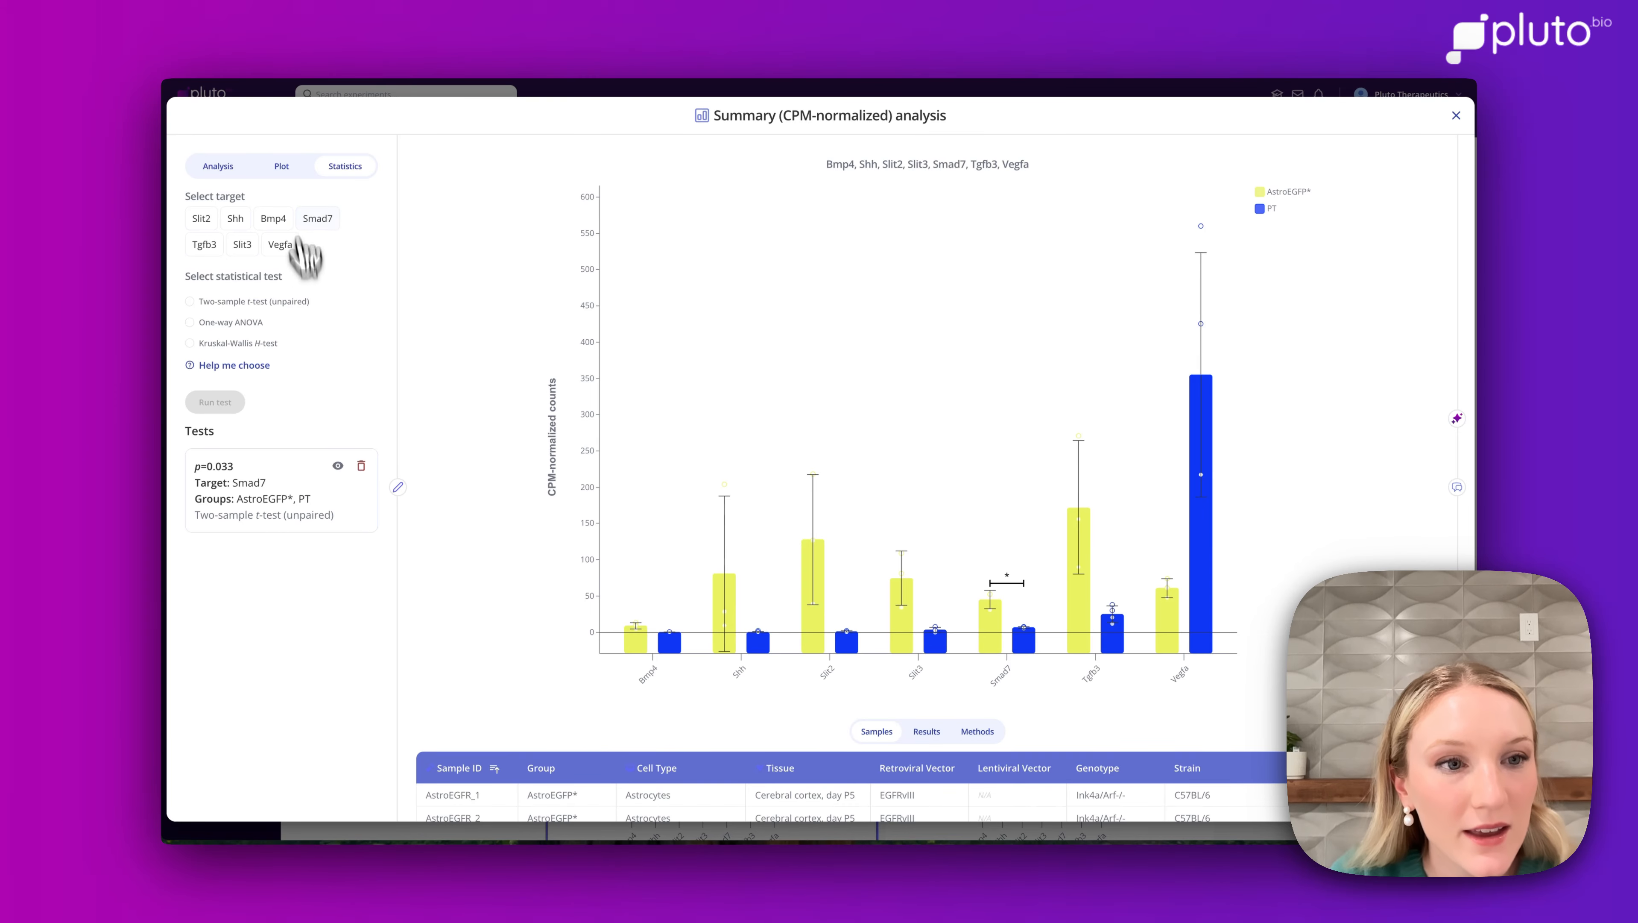
Switch the plot type to Heatmap with the yellow-green-purple heatmap colour scale and save changes.
left_click(282, 166)
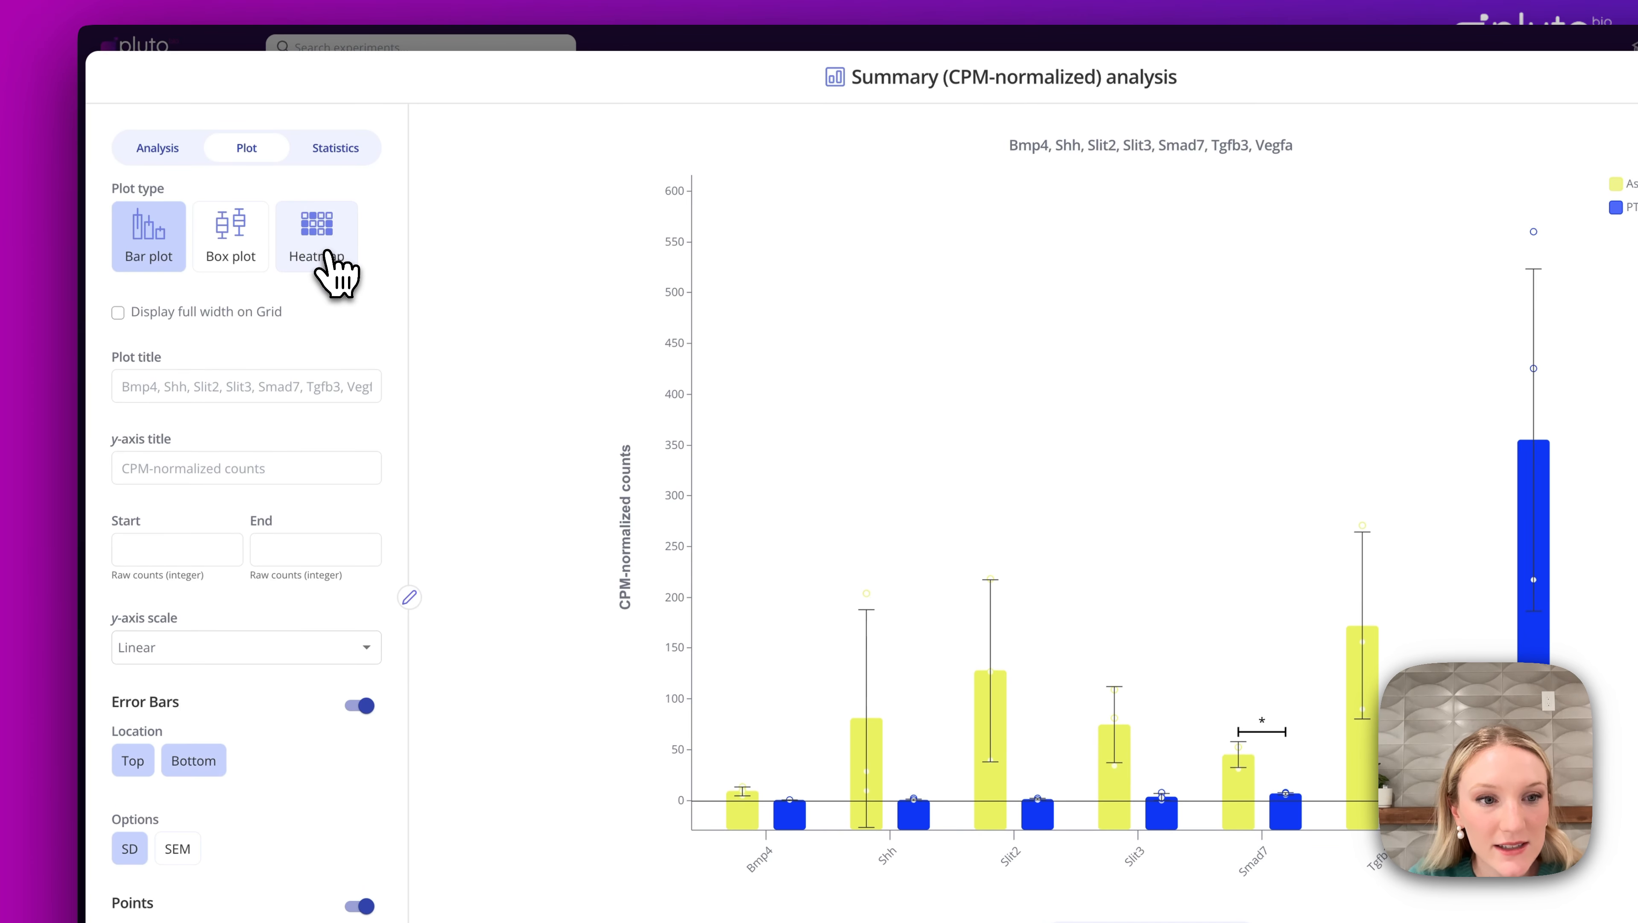
left_click(321, 248)
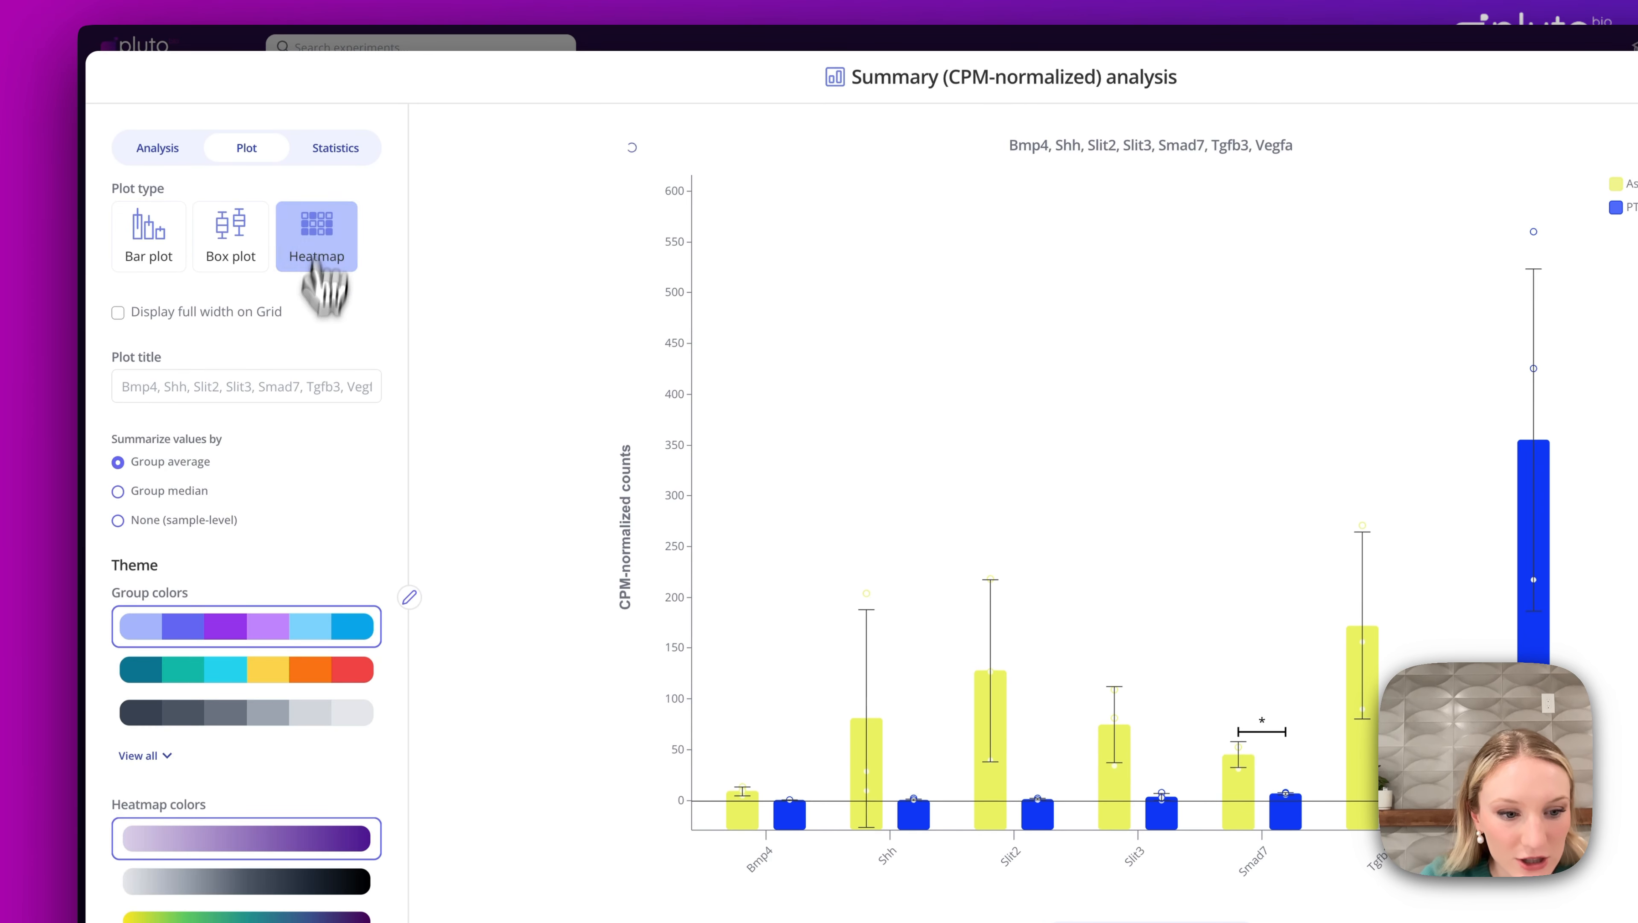
left_click(209, 672)
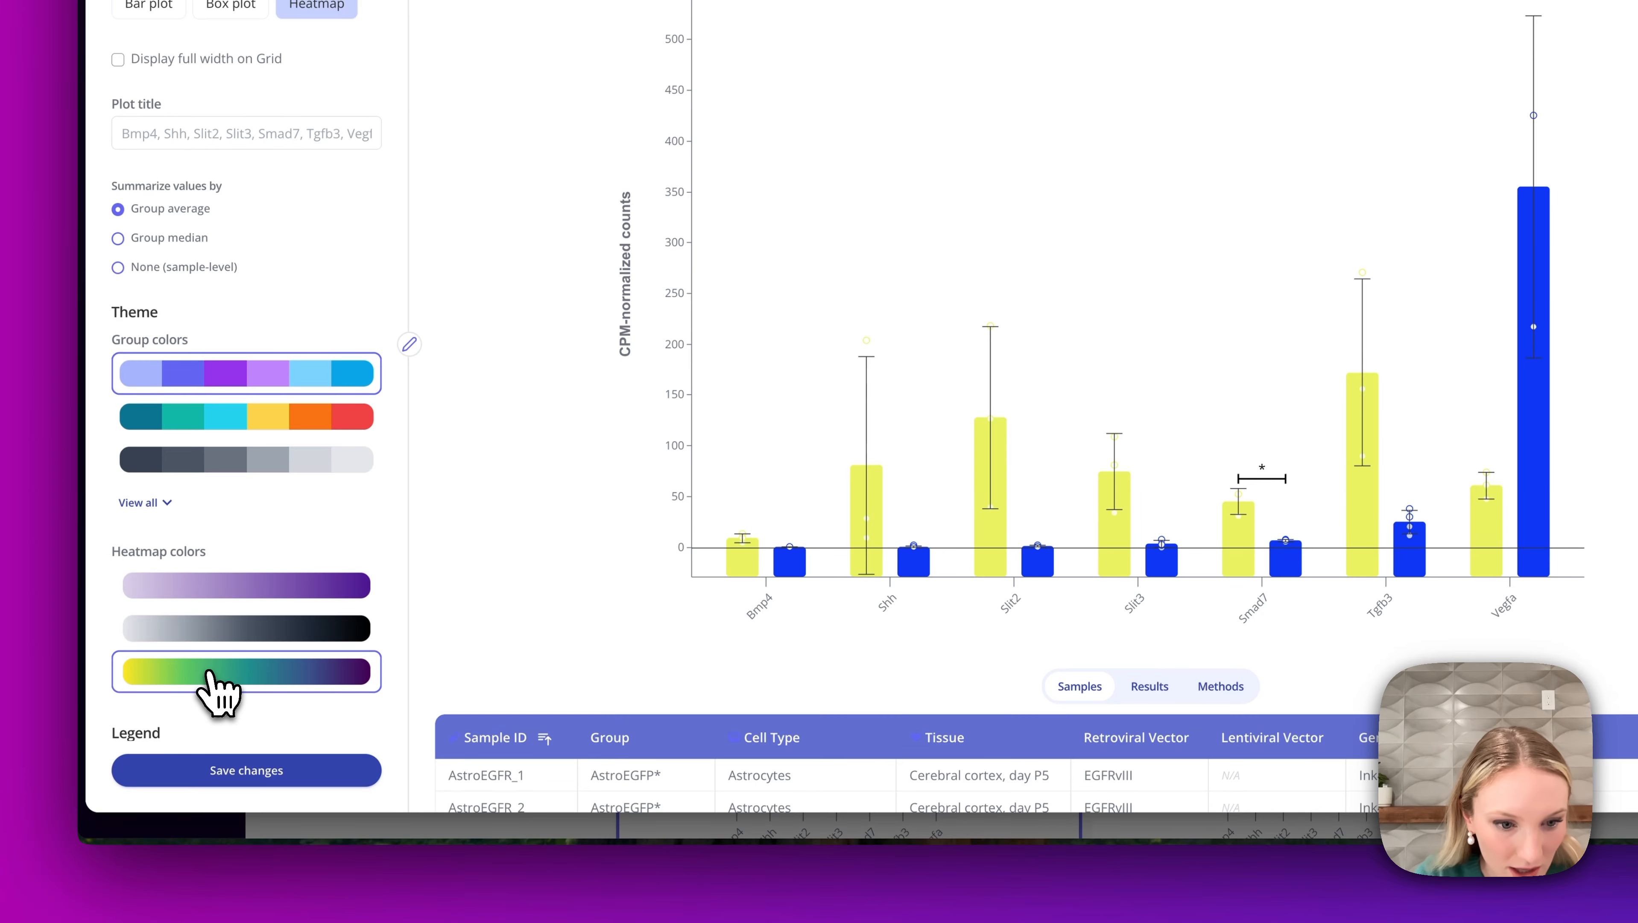
left_click(219, 772)
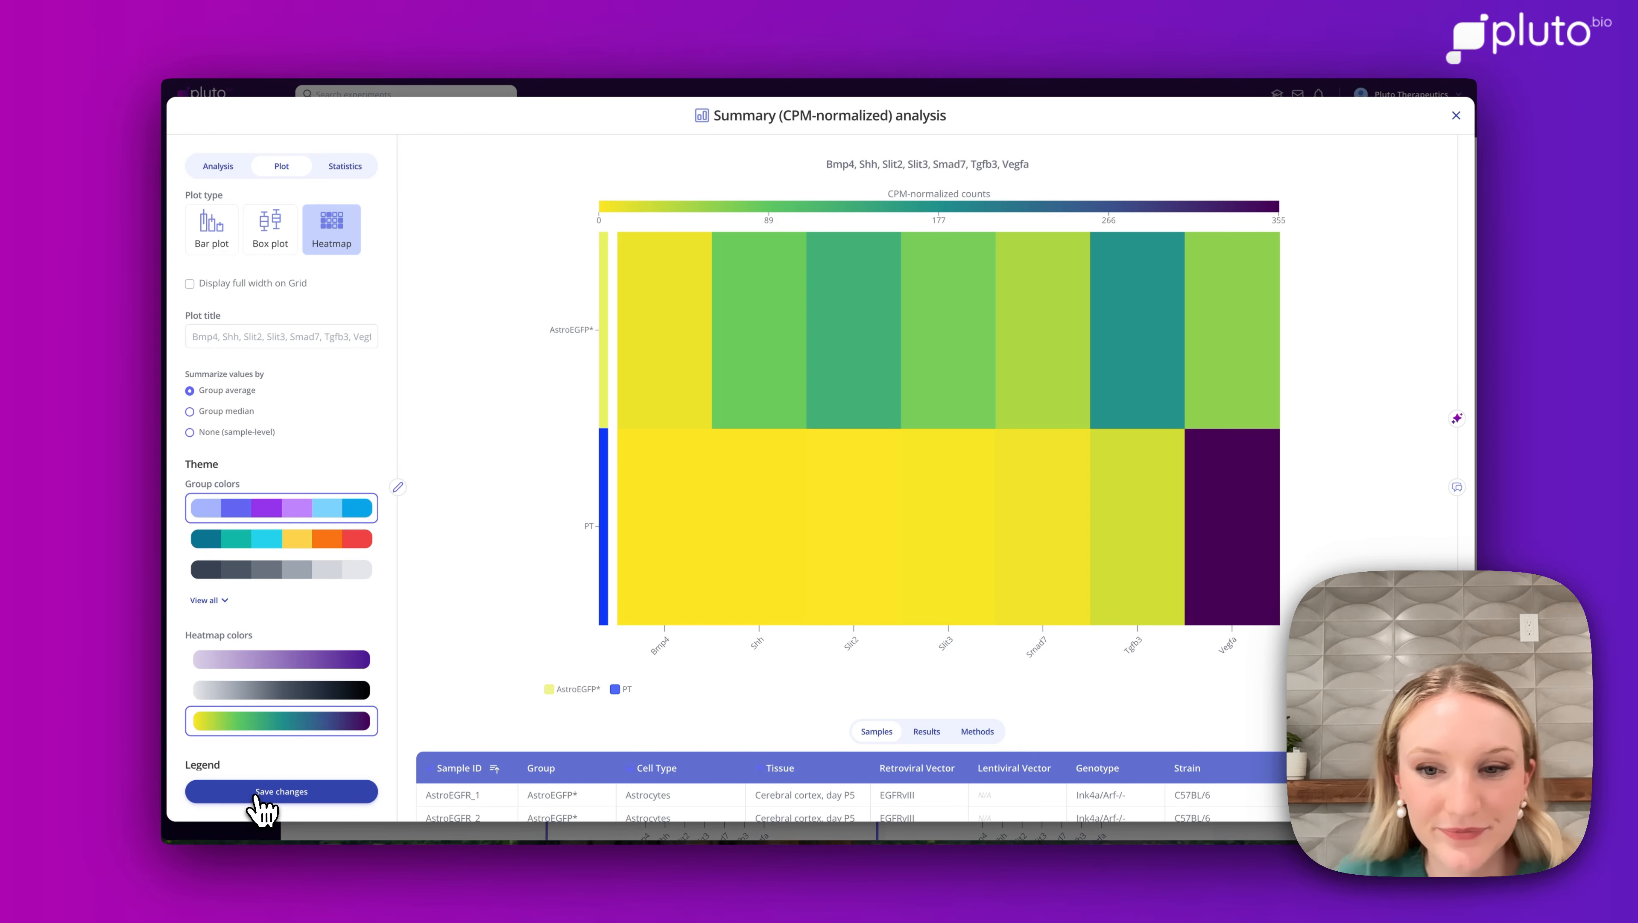
Close the summary analysis and create a new Differential expression analysis.
left_click(1457, 116)
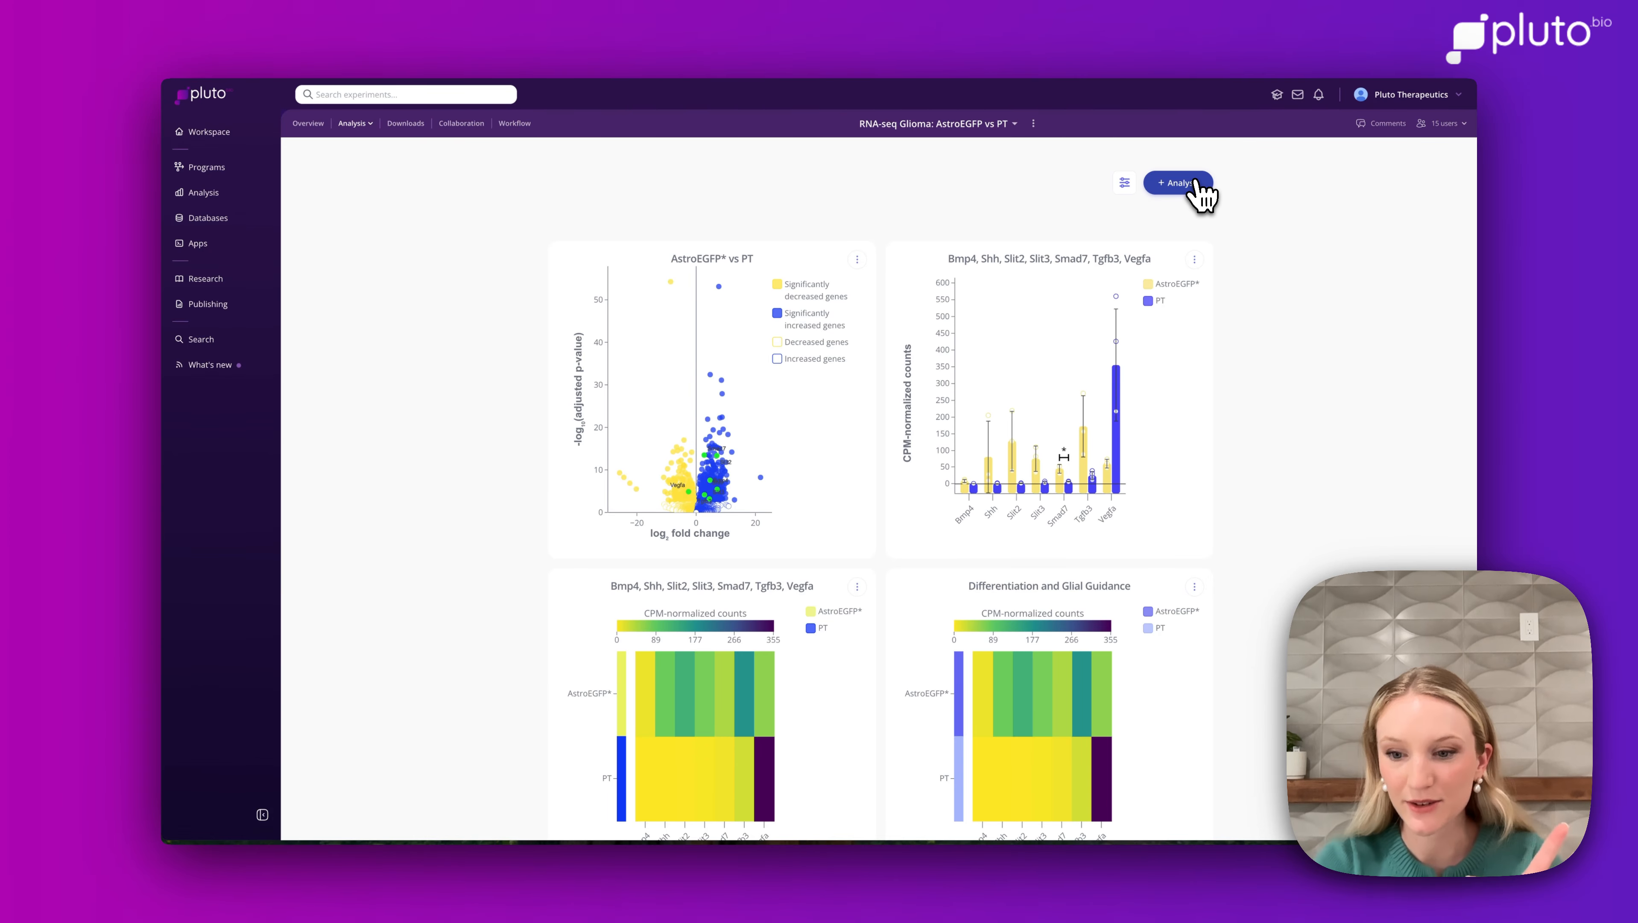
left_click(1175, 186)
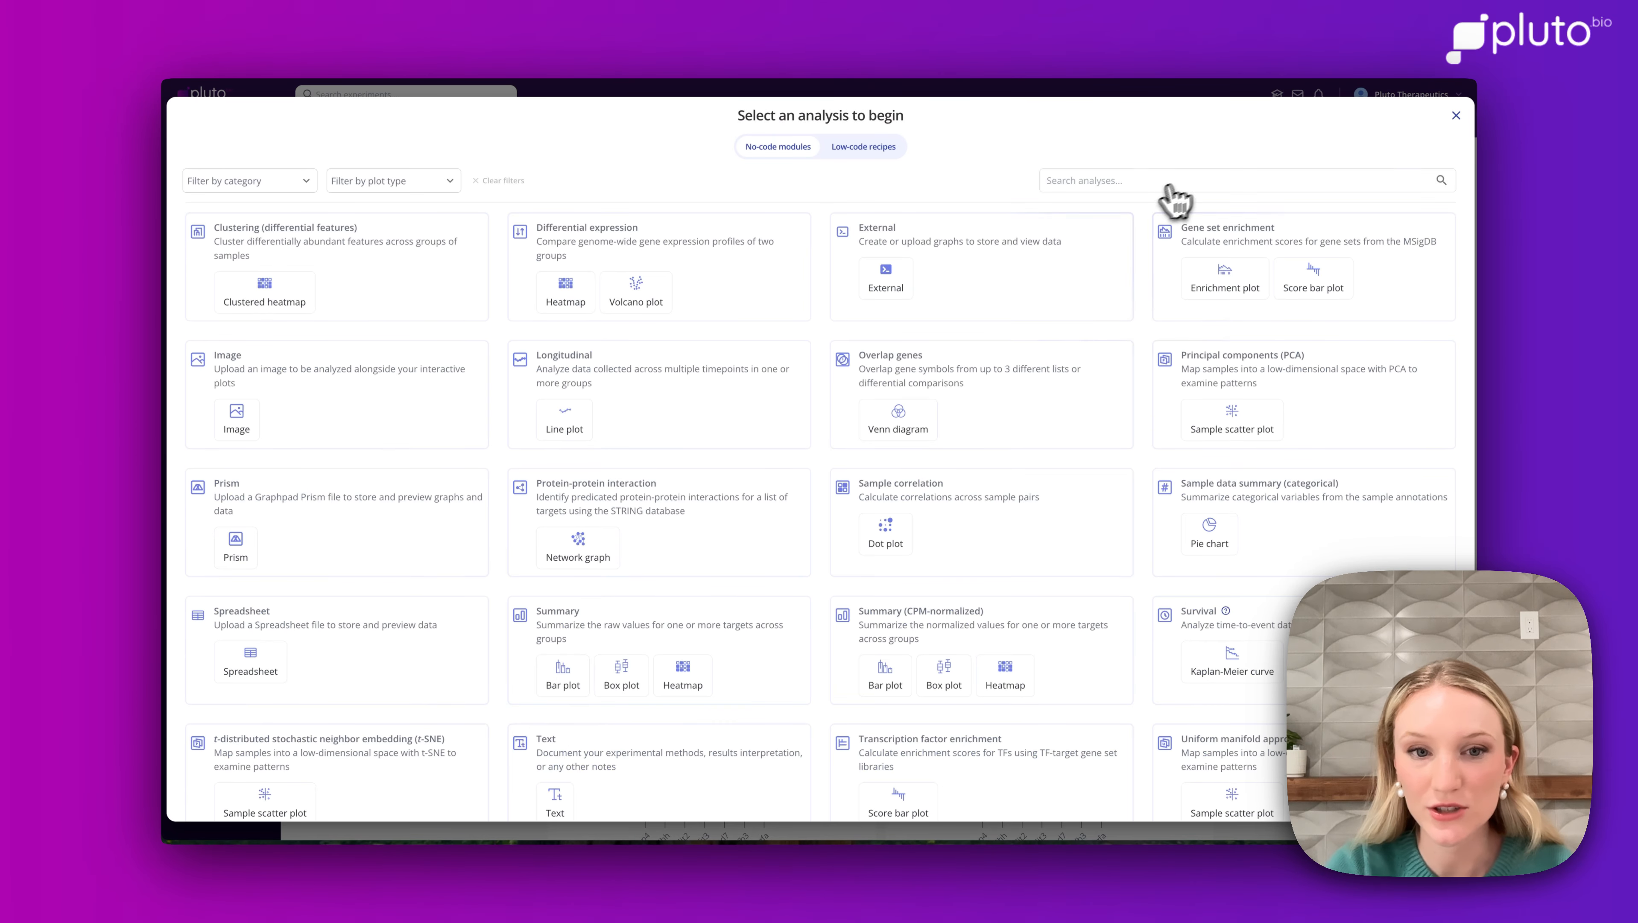
left_click(701, 296)
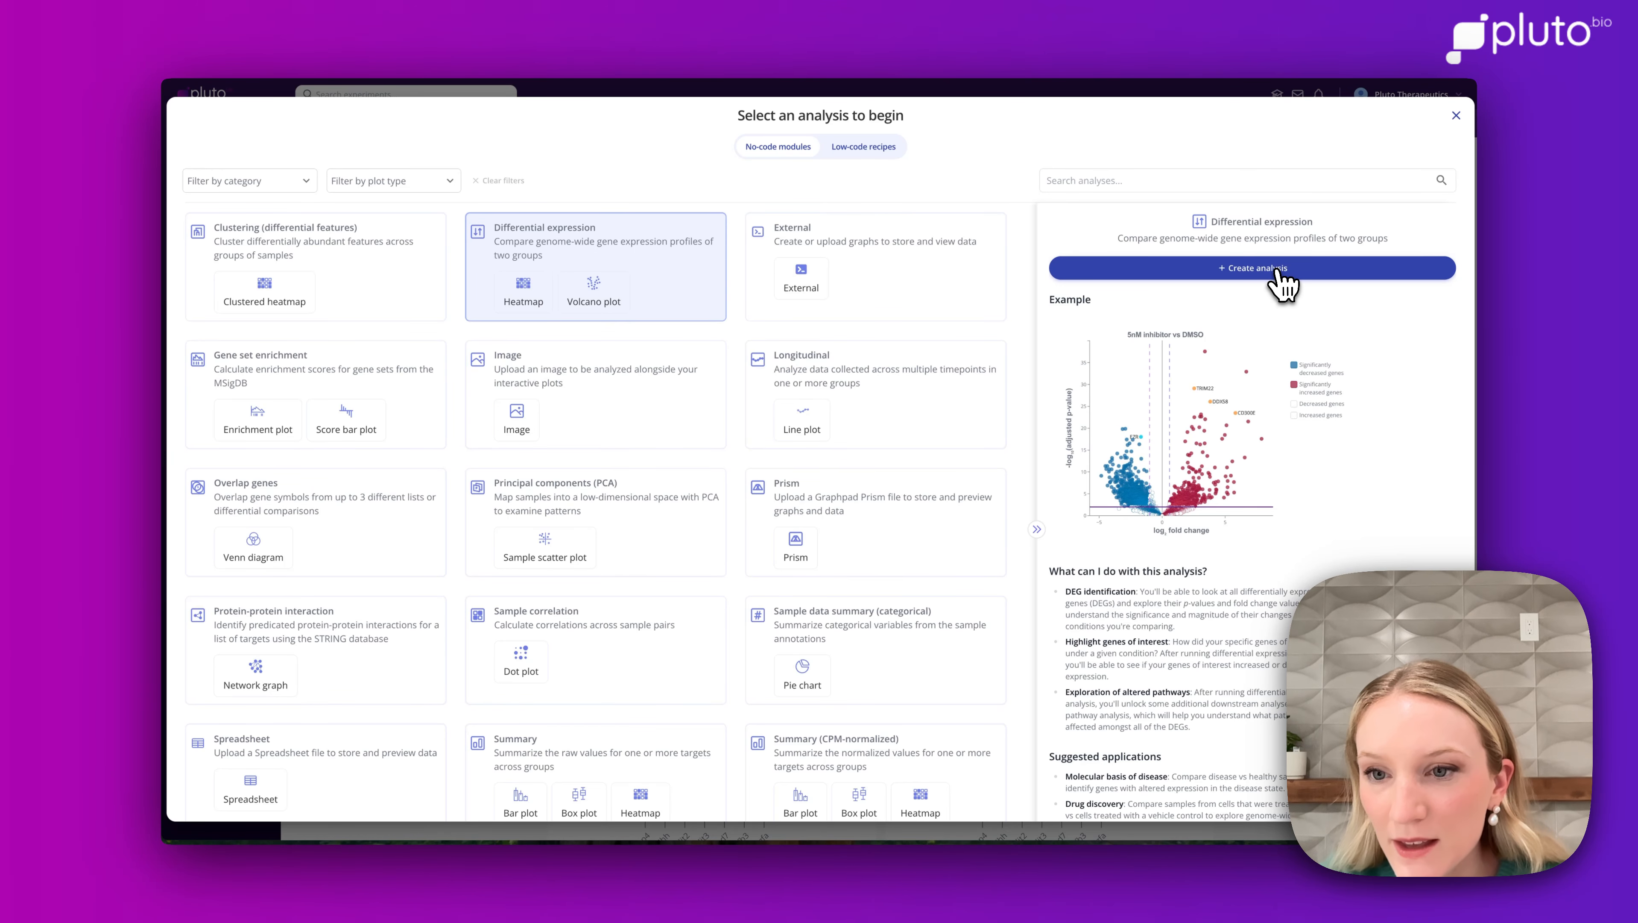
left_click(1282, 284)
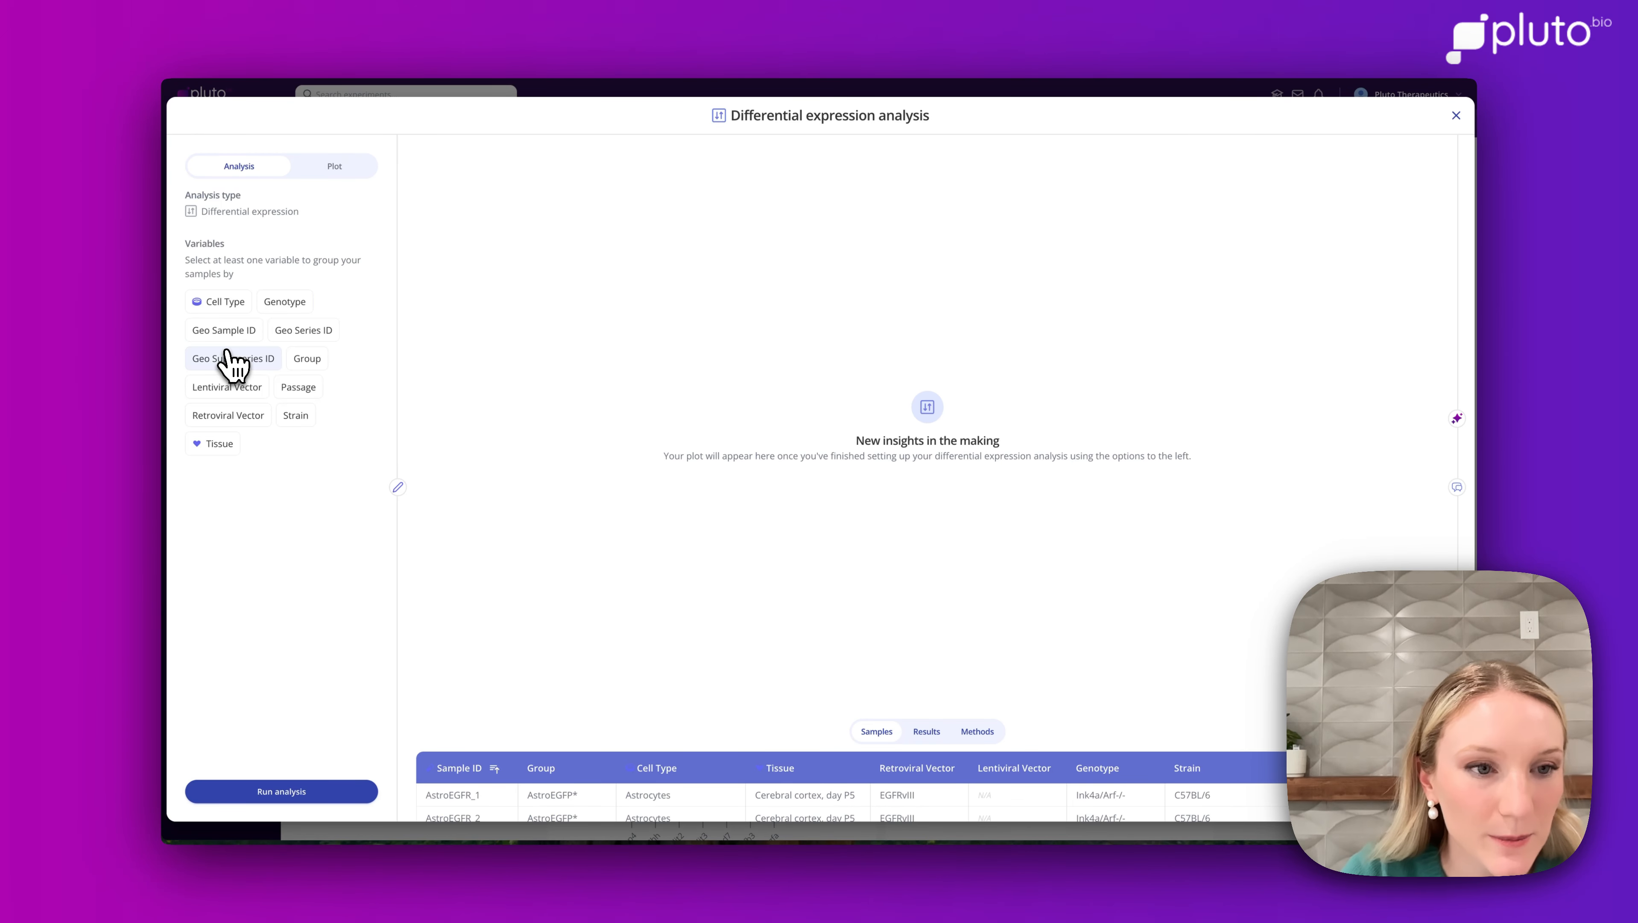
Group by Group, set AstroEGFP* as experimental and PT as control, and run the analysis.
left_click(304, 359)
left_click(252, 509)
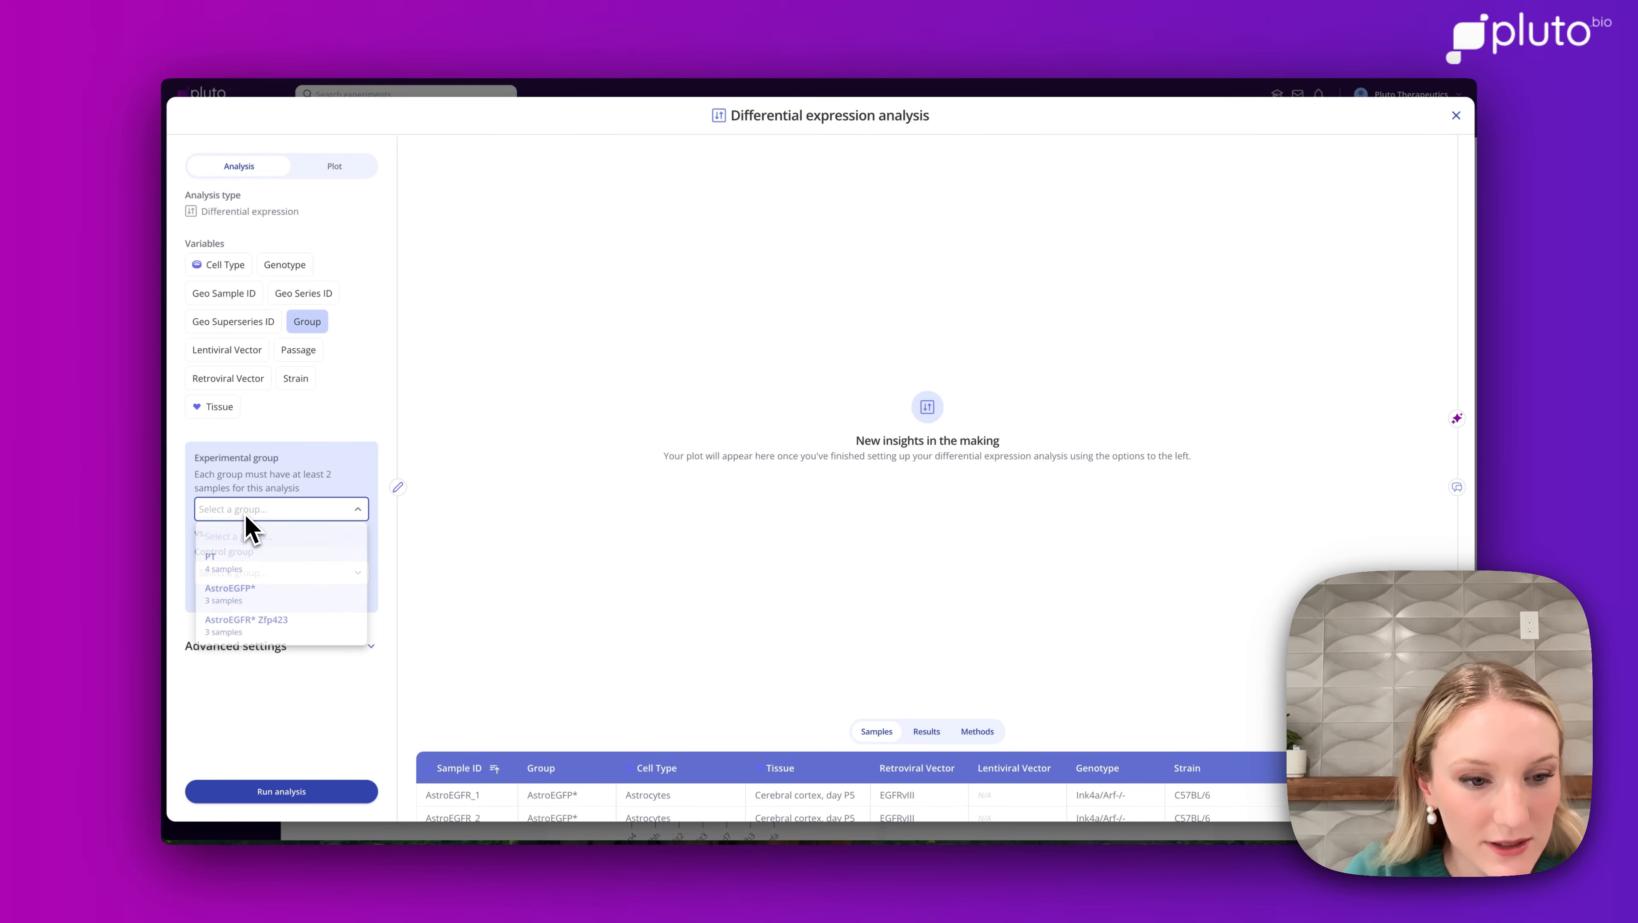
left_click(234, 593)
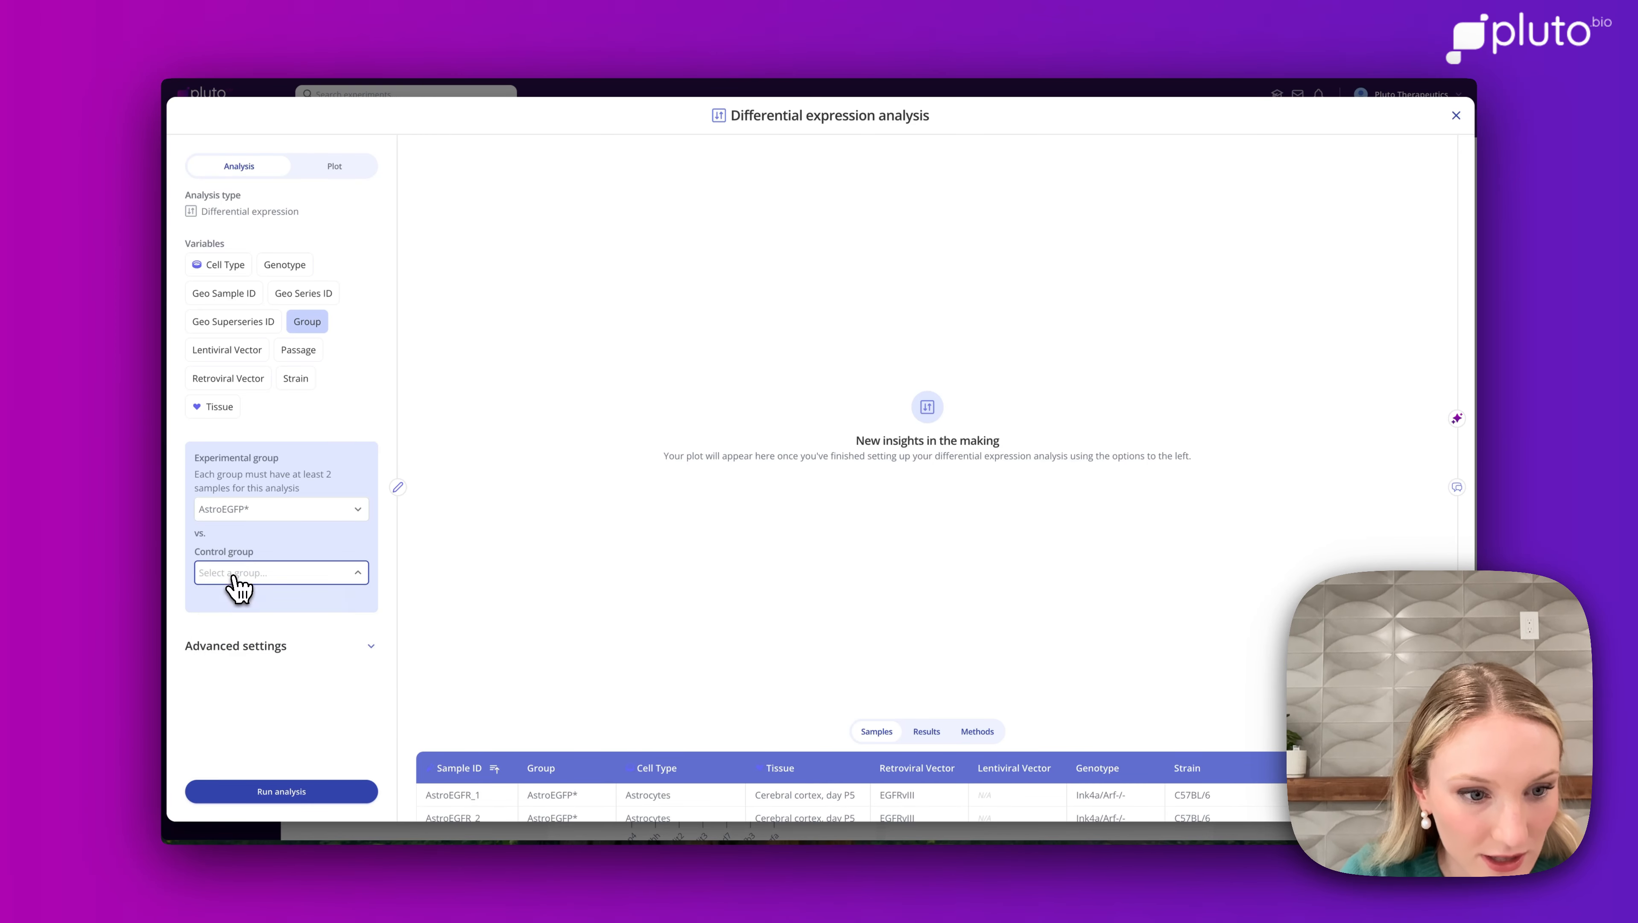
left_click(234, 573)
left_click(219, 624)
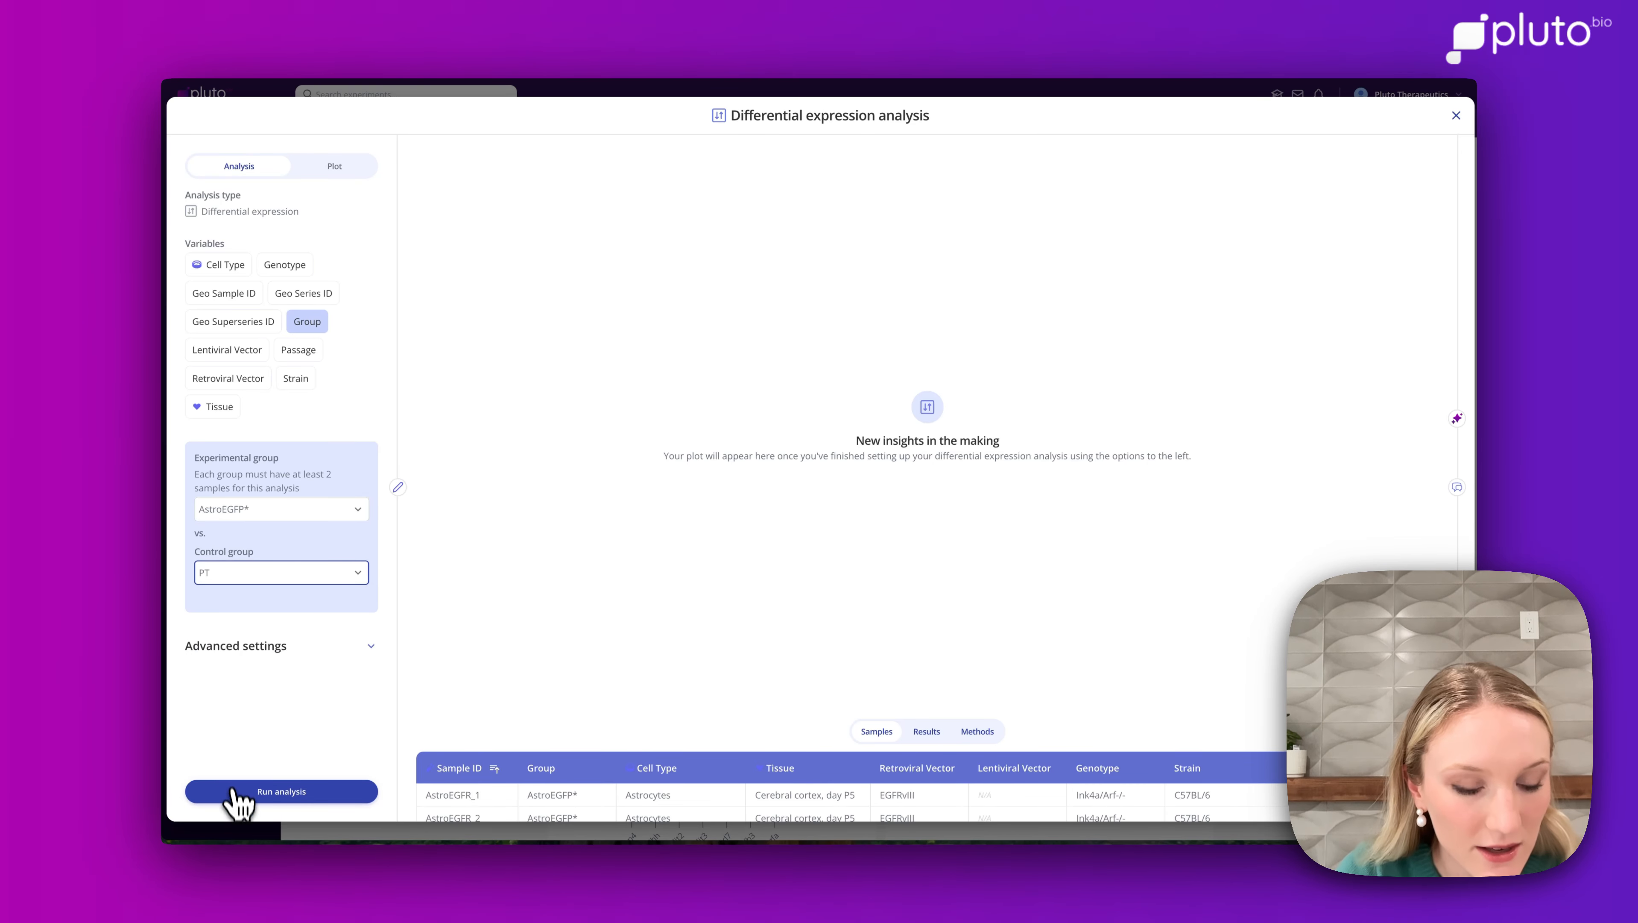
left_click(239, 802)
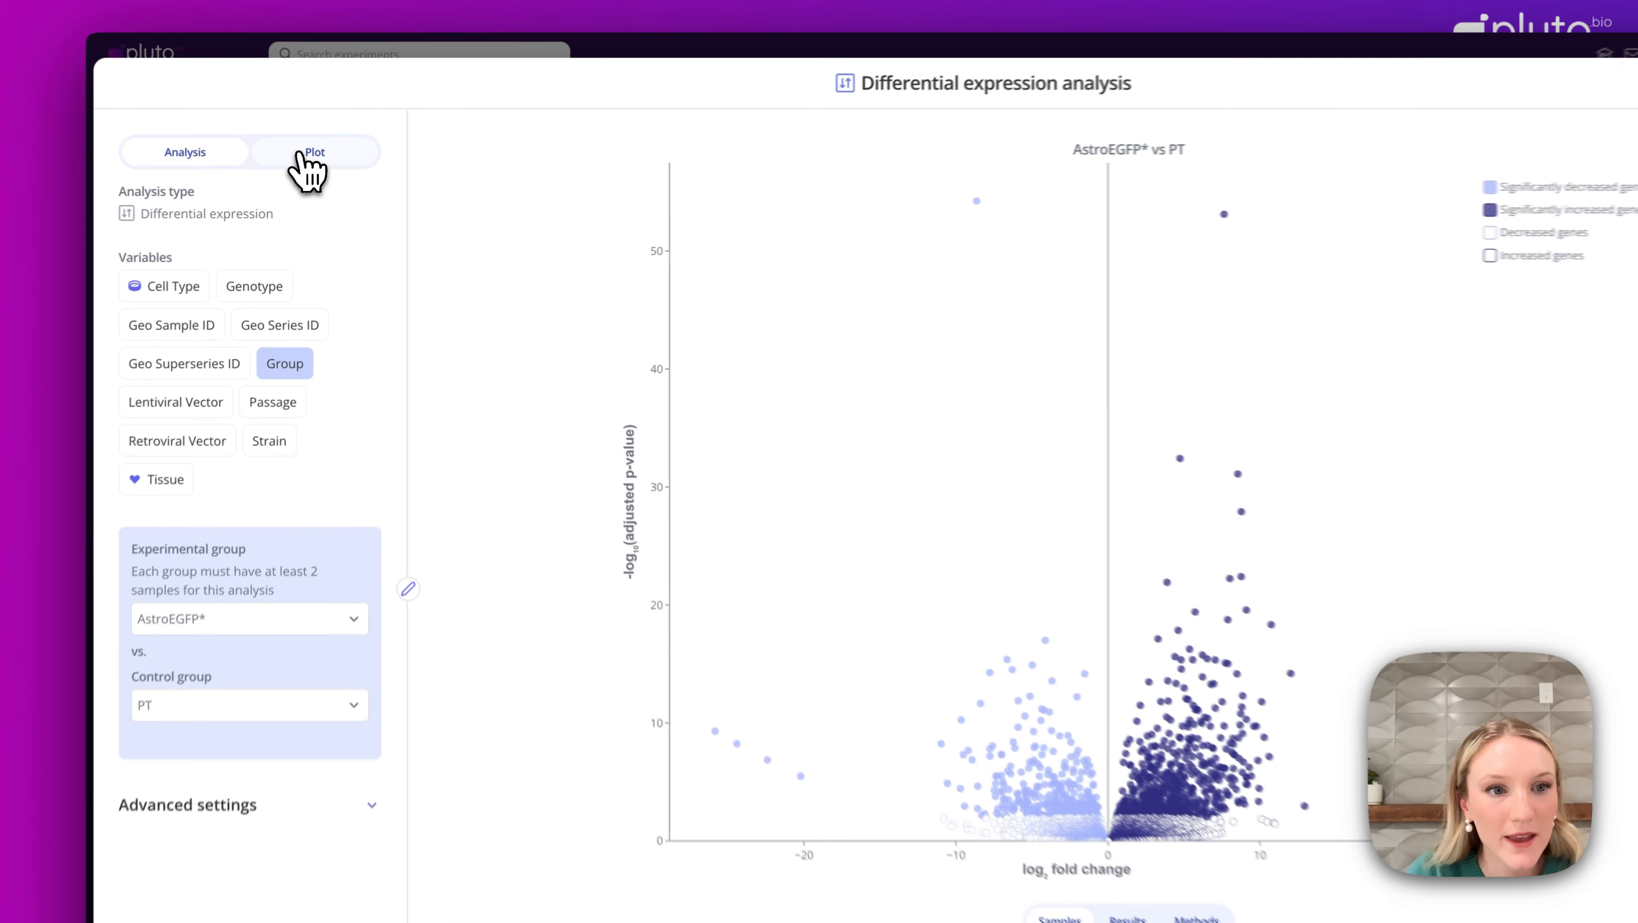
Change the volcano plot's Significant up legend item fill and border colours to bright blue and apply.
left_click(329, 166)
scroll(329, 729, "down", 10)
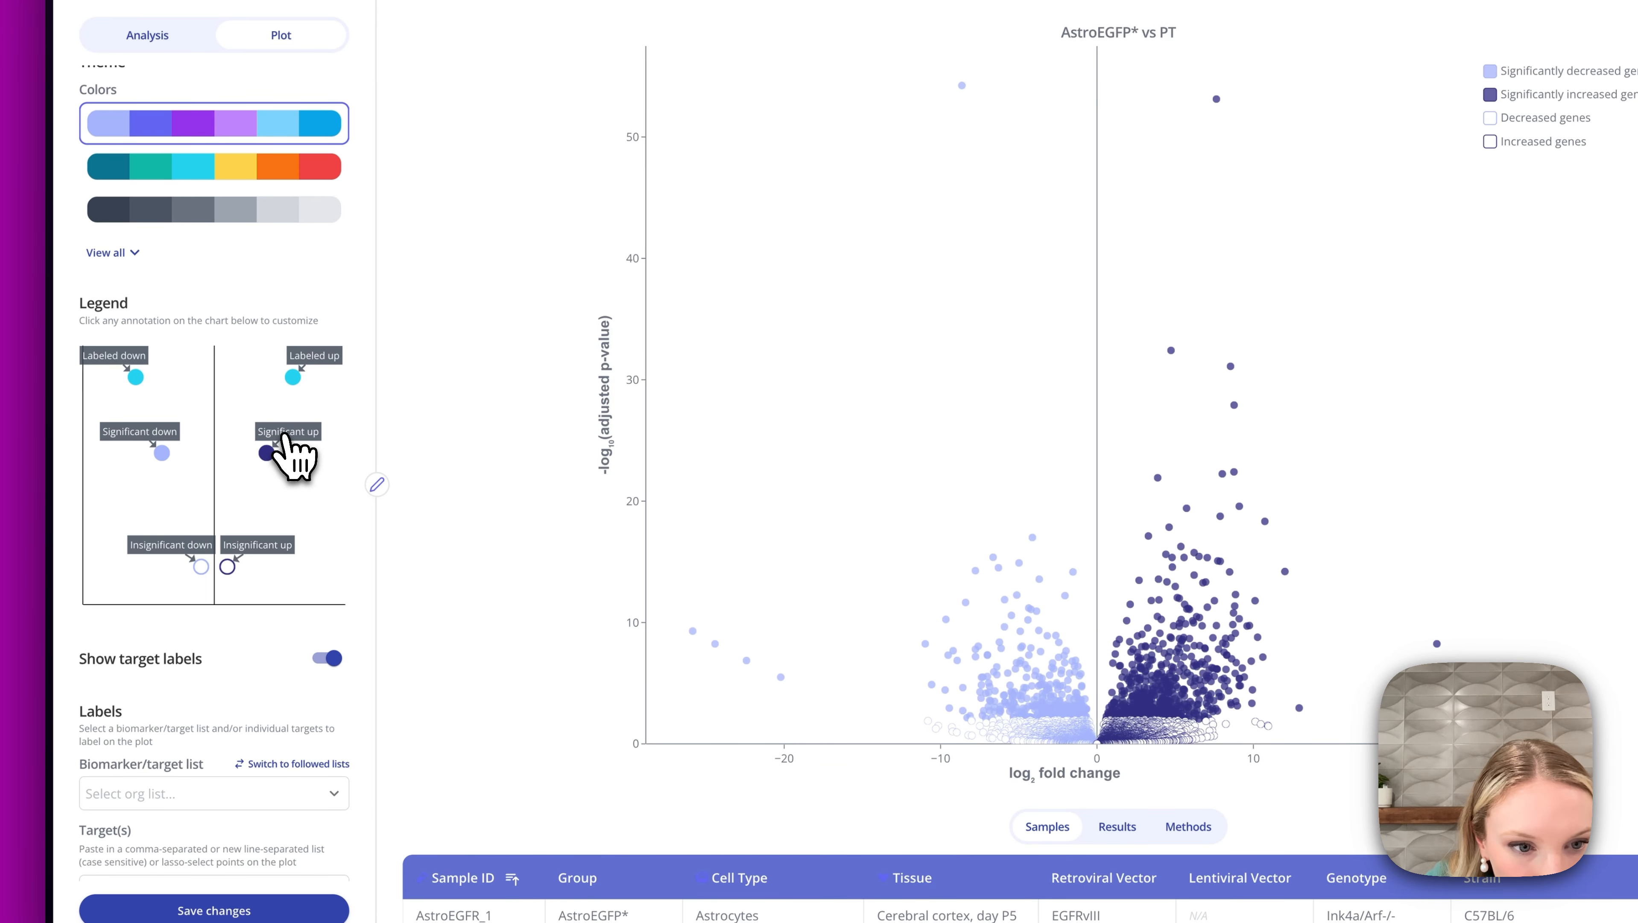
left_click(284, 436)
left_click(1071, 413)
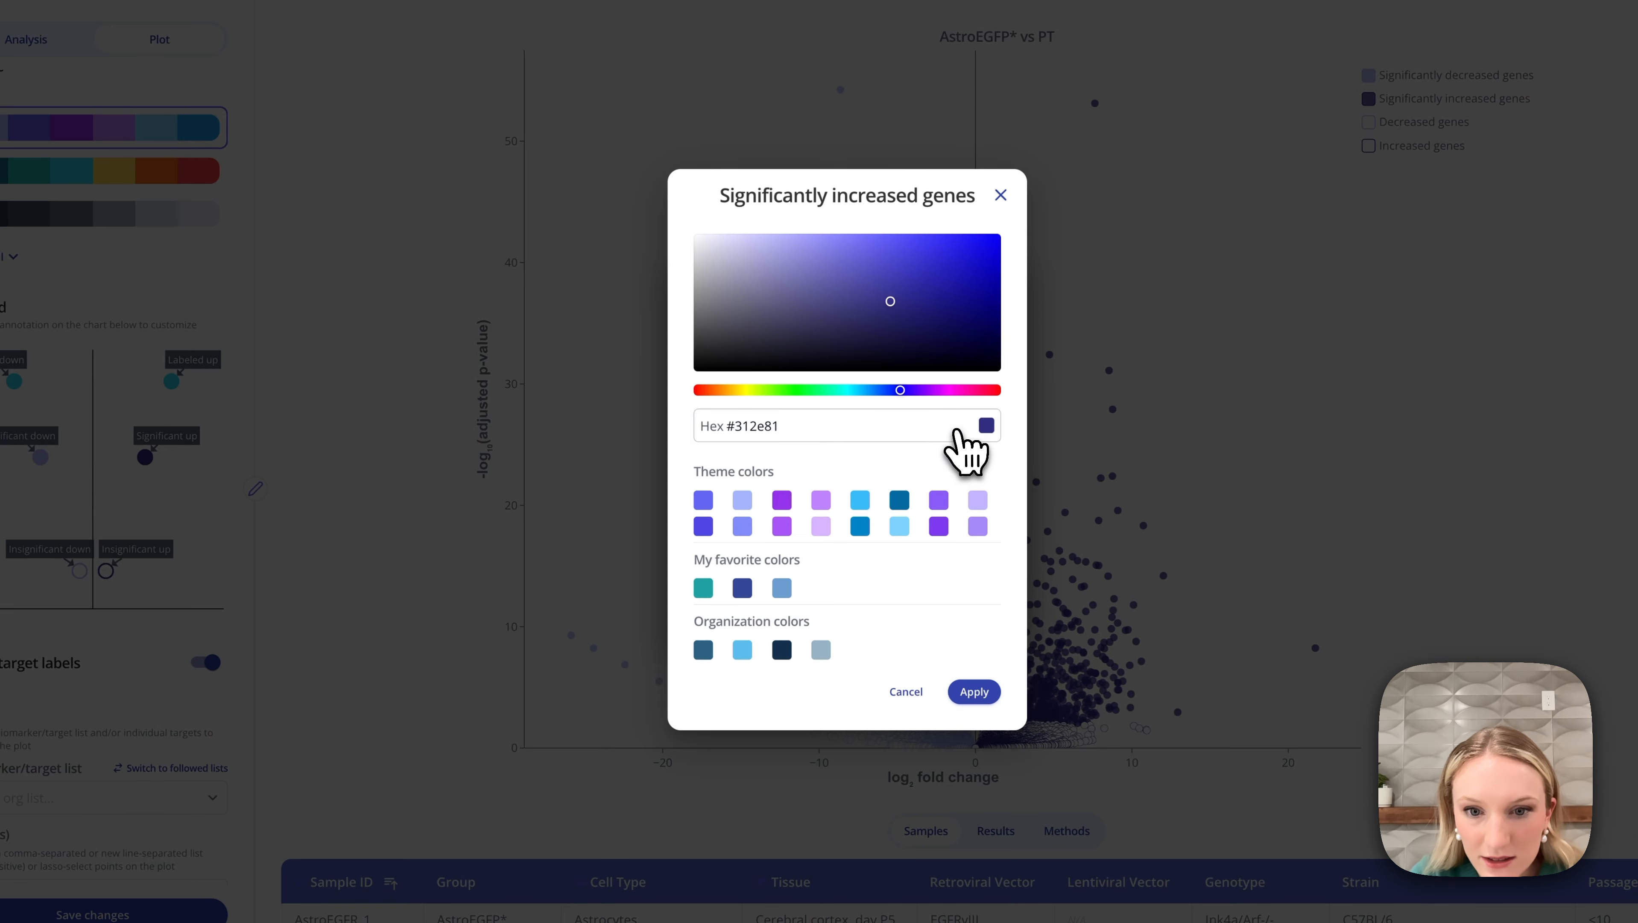
left_click(960, 243)
left_click_drag(778, 425, 736, 429)
left_click(973, 691)
left_click(951, 460)
left_click(814, 435)
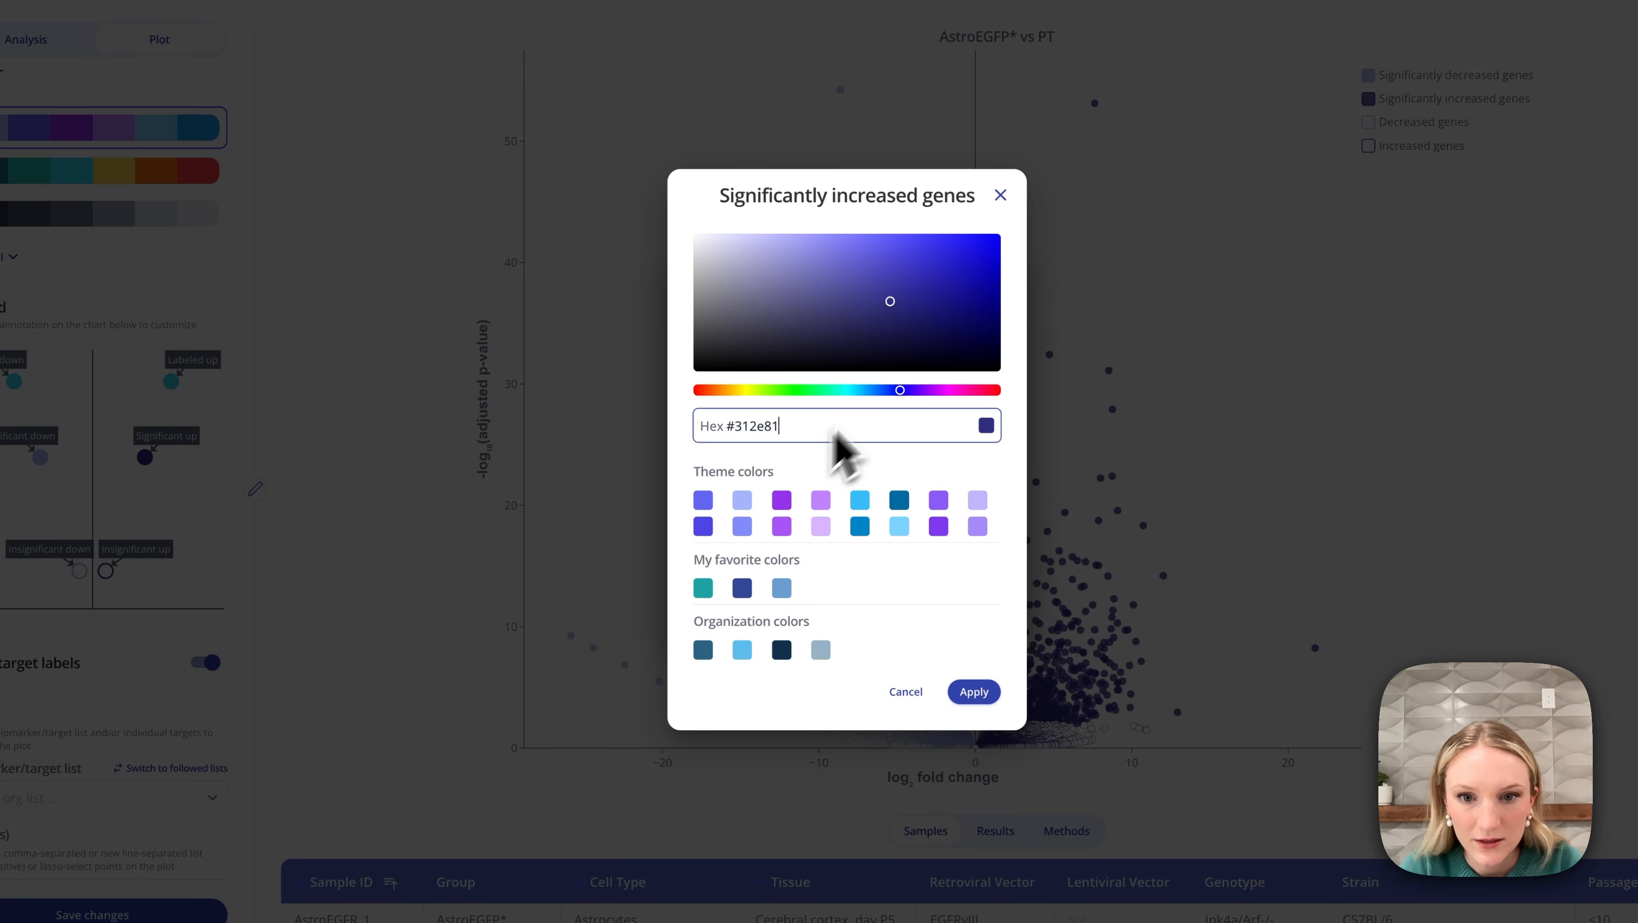
left_click(945, 249)
left_click(974, 691)
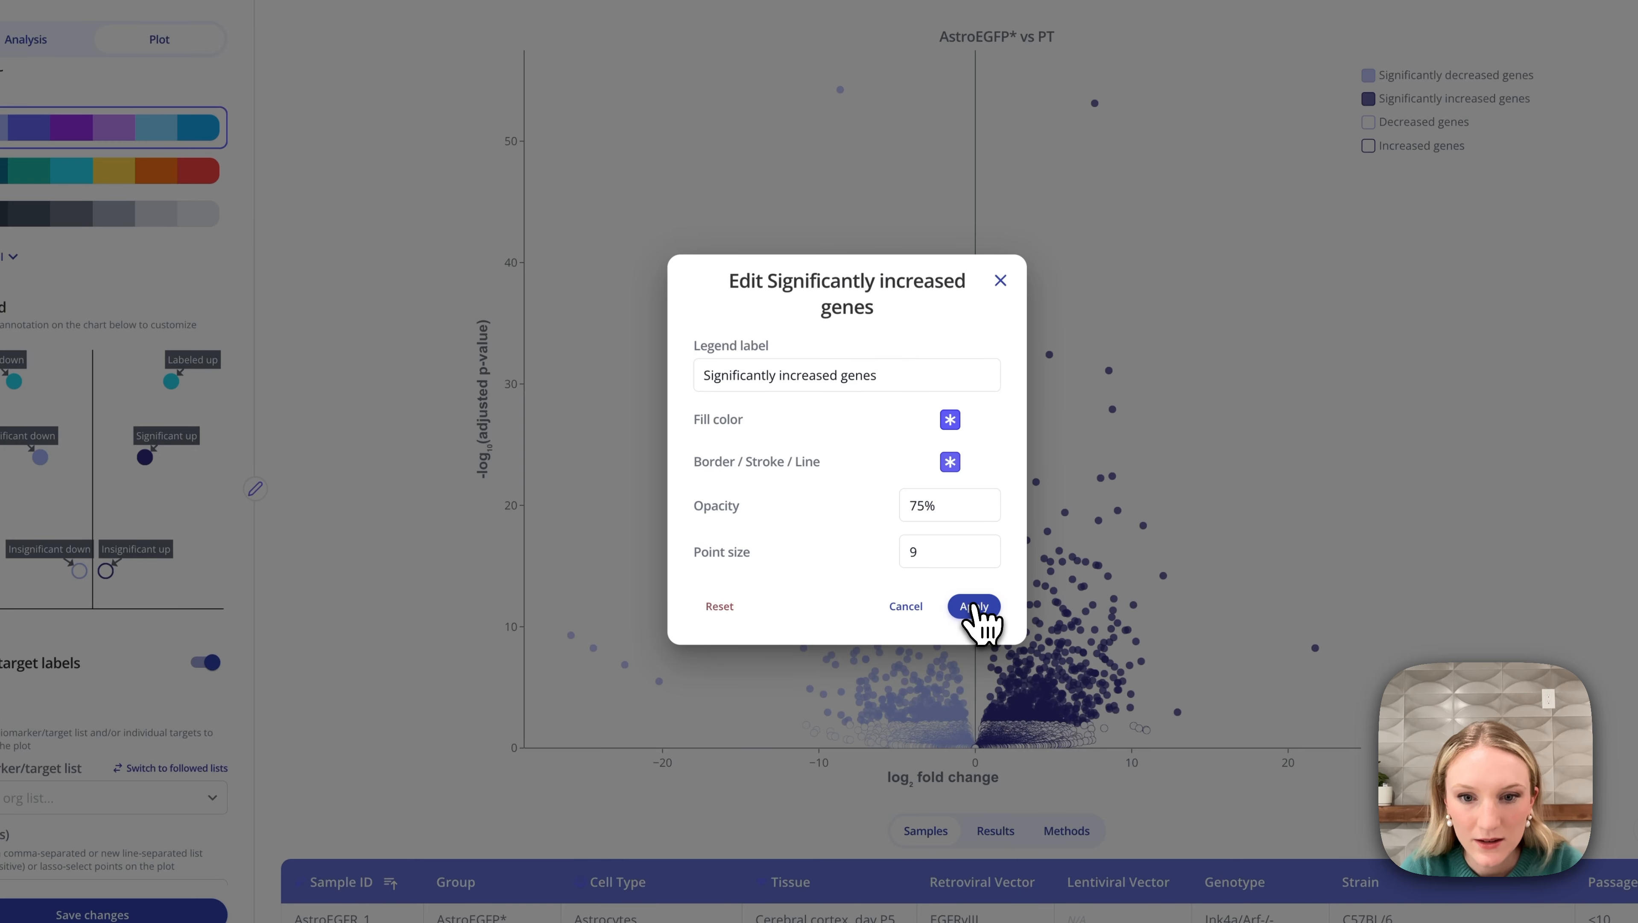
left_click(973, 606)
Change the Increased genes legend item's border colour to bright blue, apply, and save changes.
left_click(107, 570)
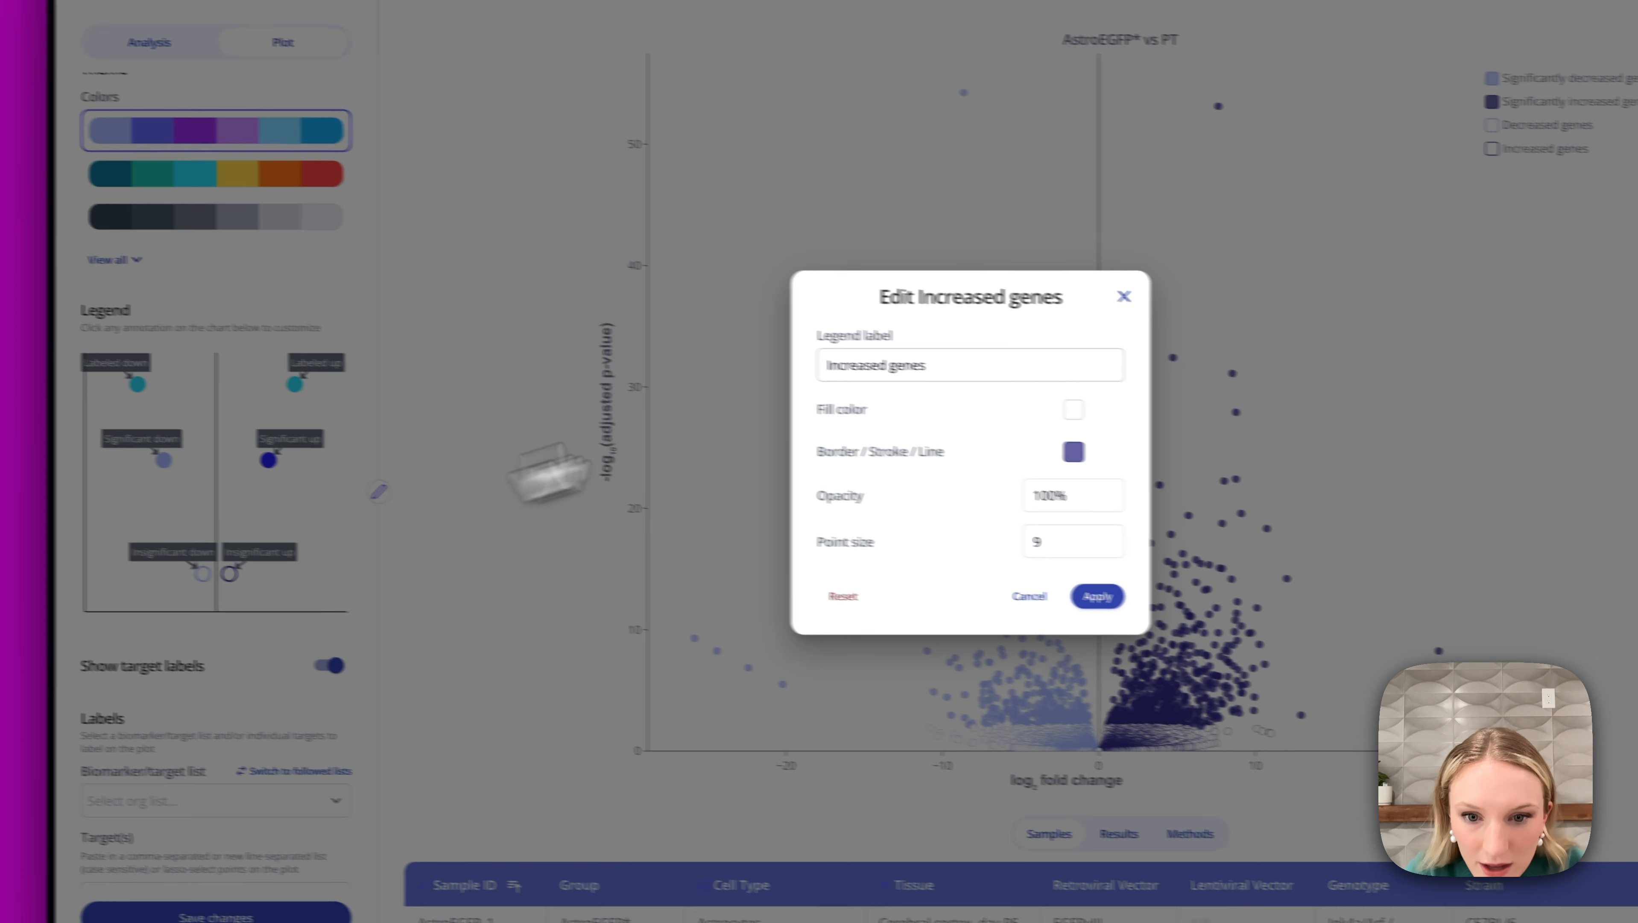
left_click(1073, 451)
left_click(961, 426)
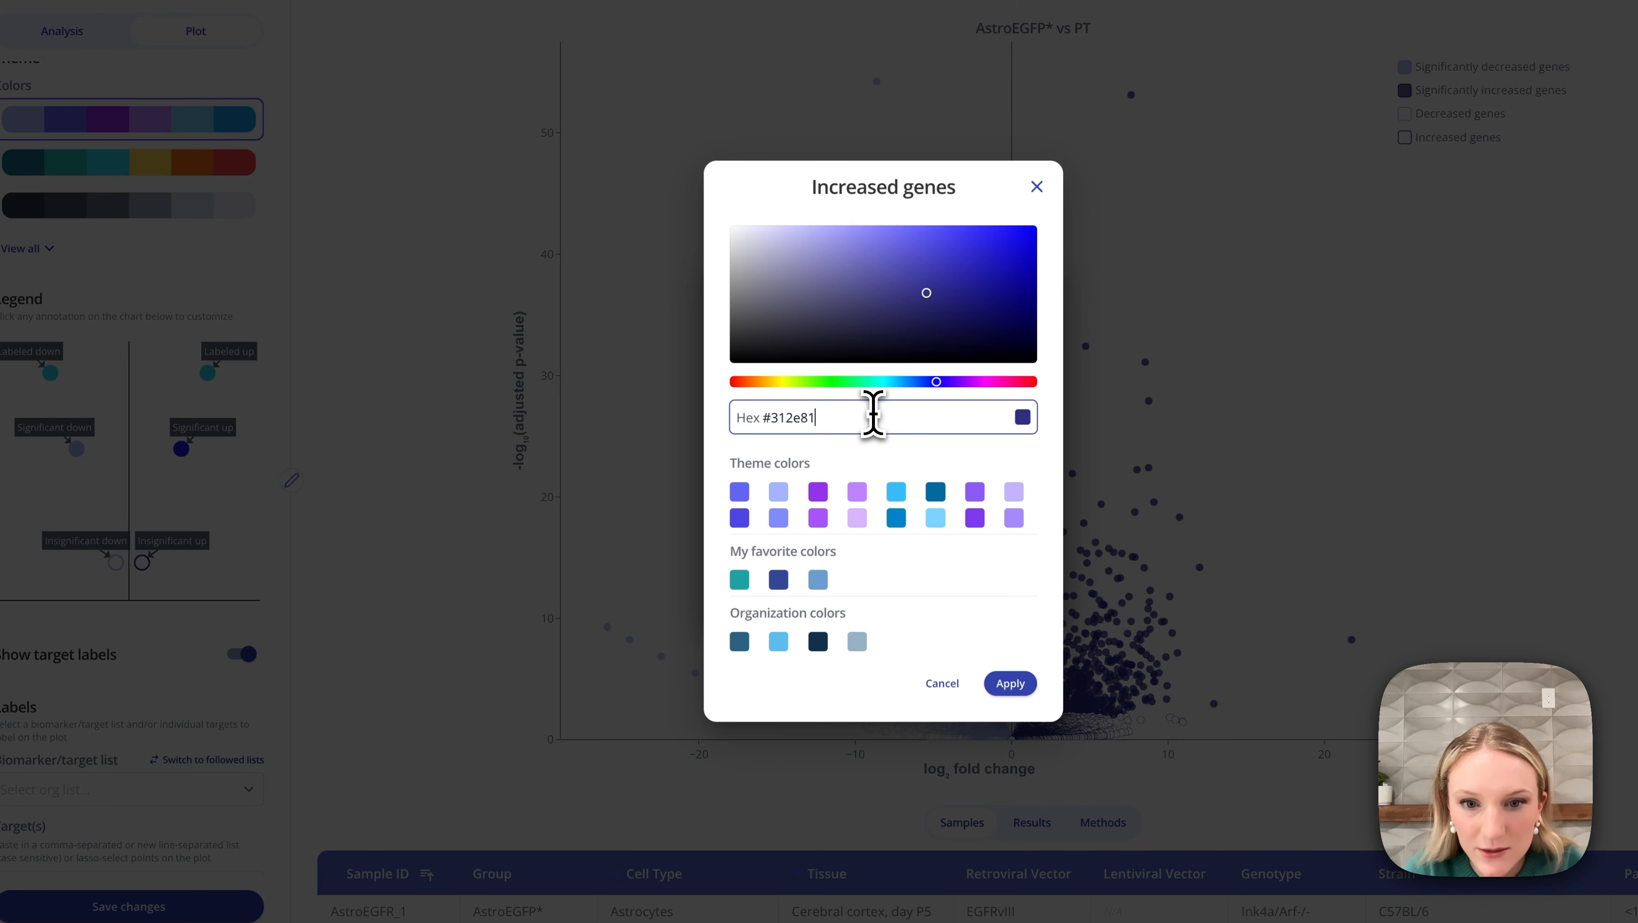
left_click(997, 236)
left_click(1011, 682)
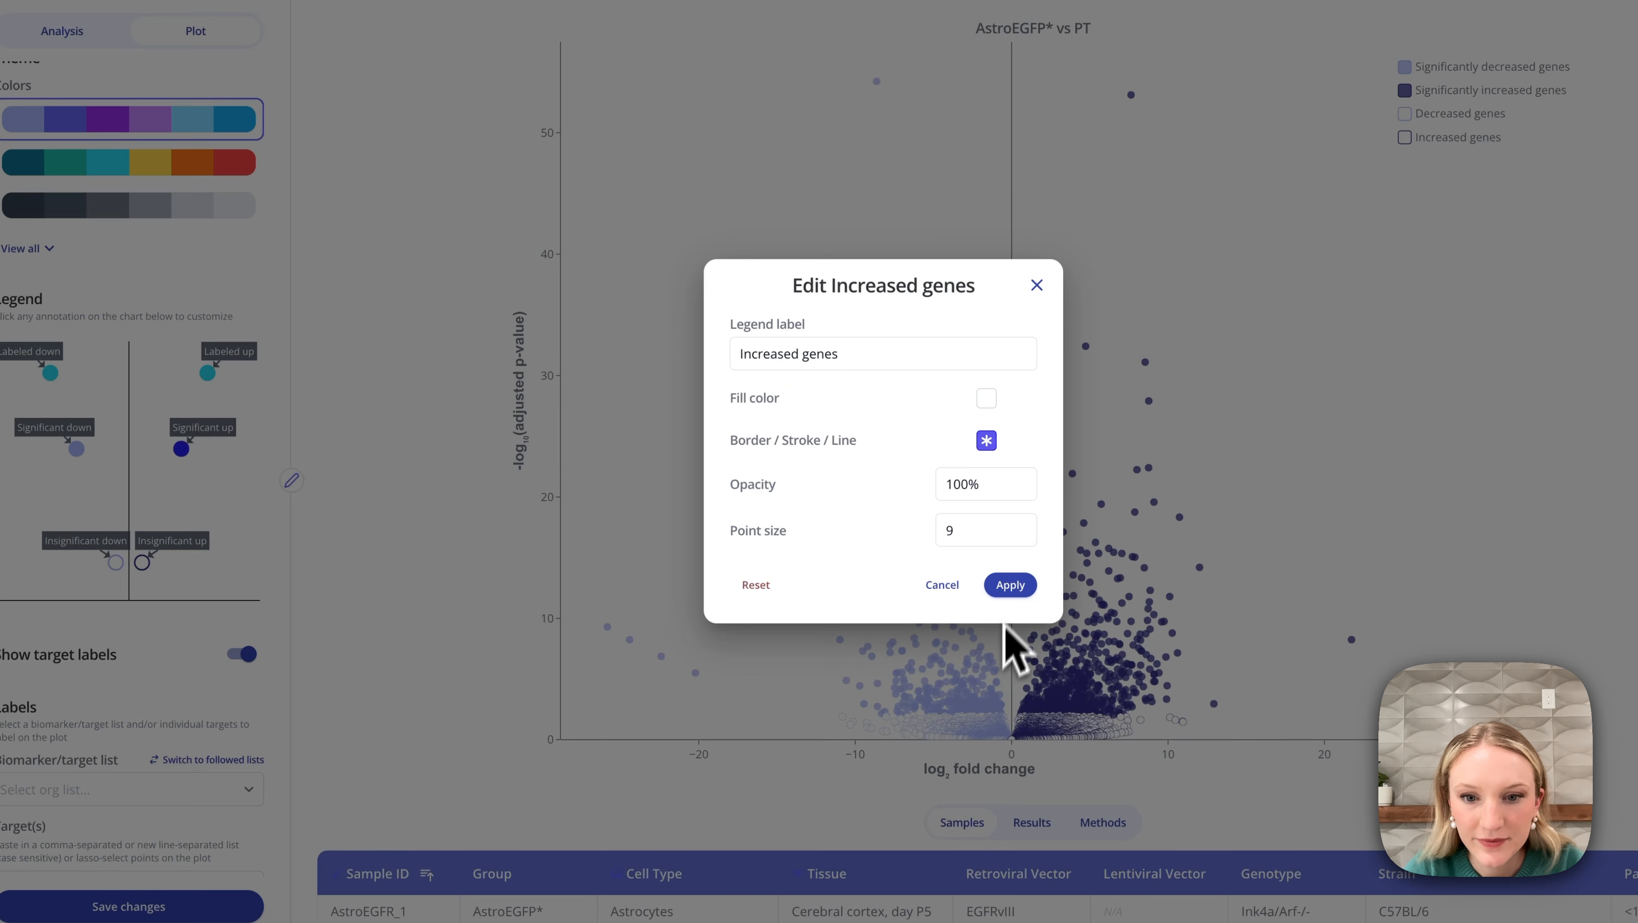
left_click(1010, 584)
left_click(194, 908)
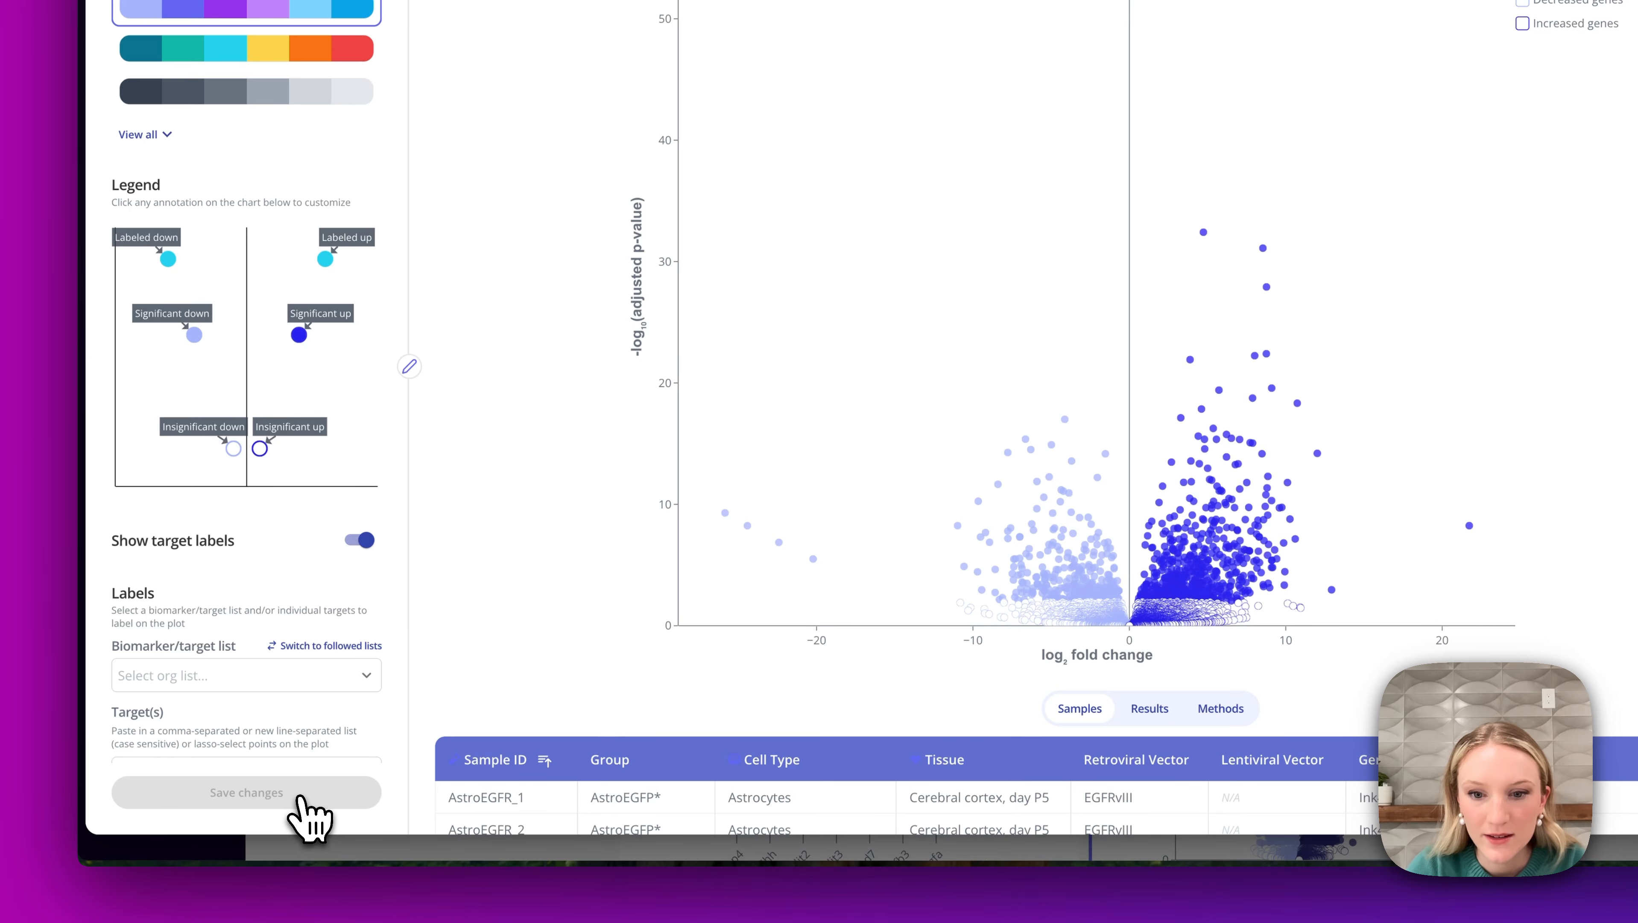
Set the Significantly decreased genes fill and border colours to yellow and apply.
left_click(187, 315)
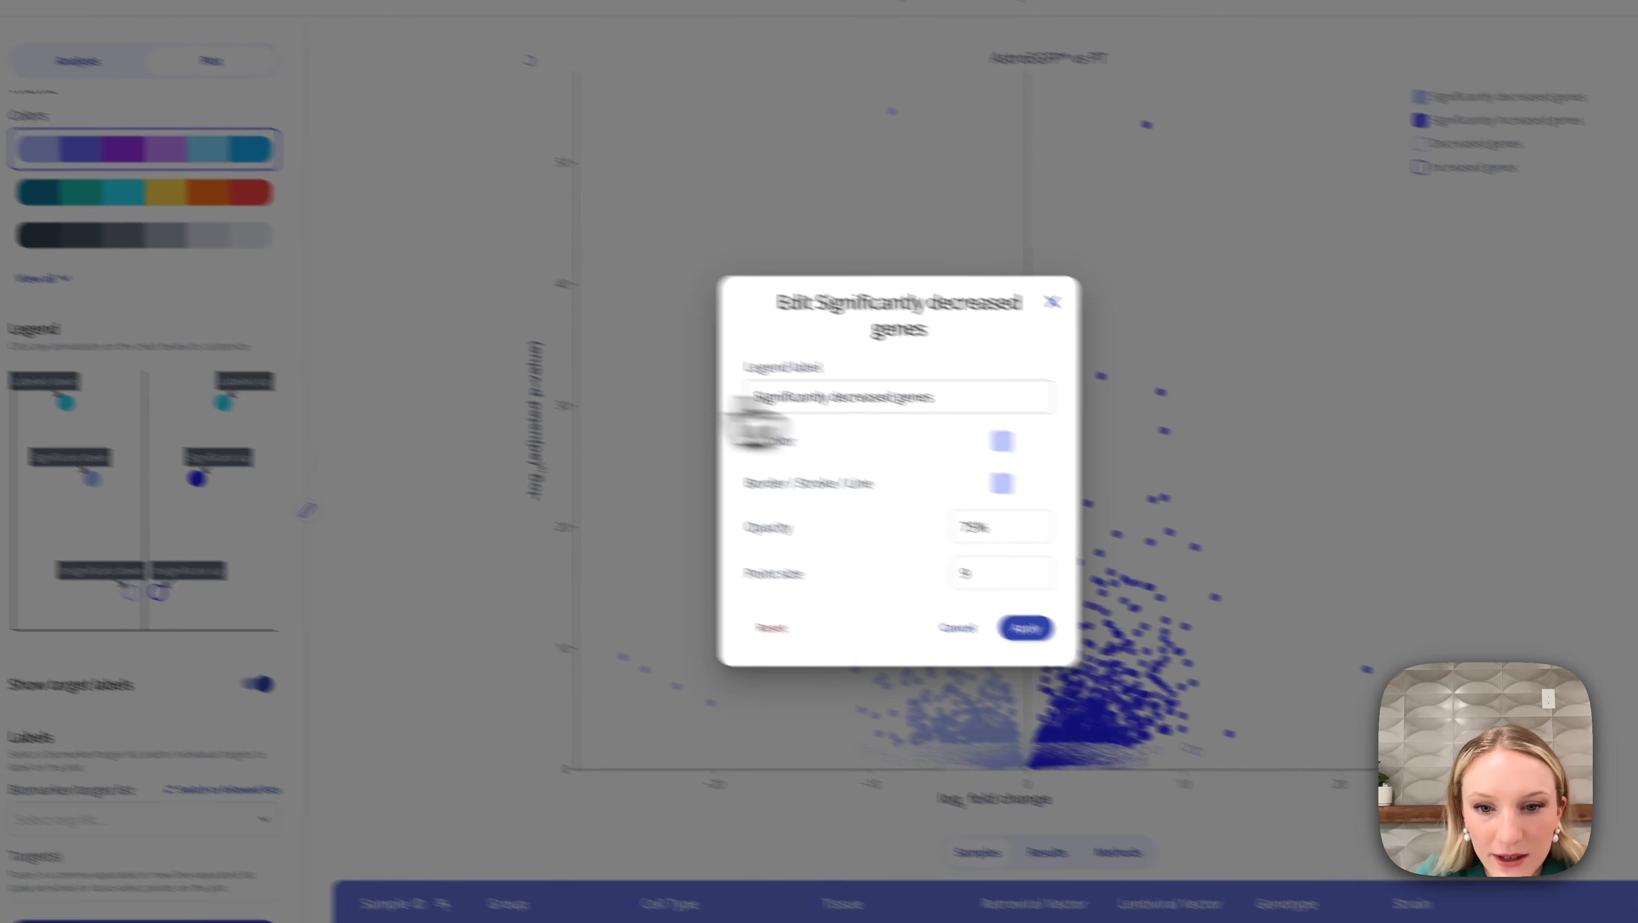
left_click(1002, 440)
left_click(799, 412)
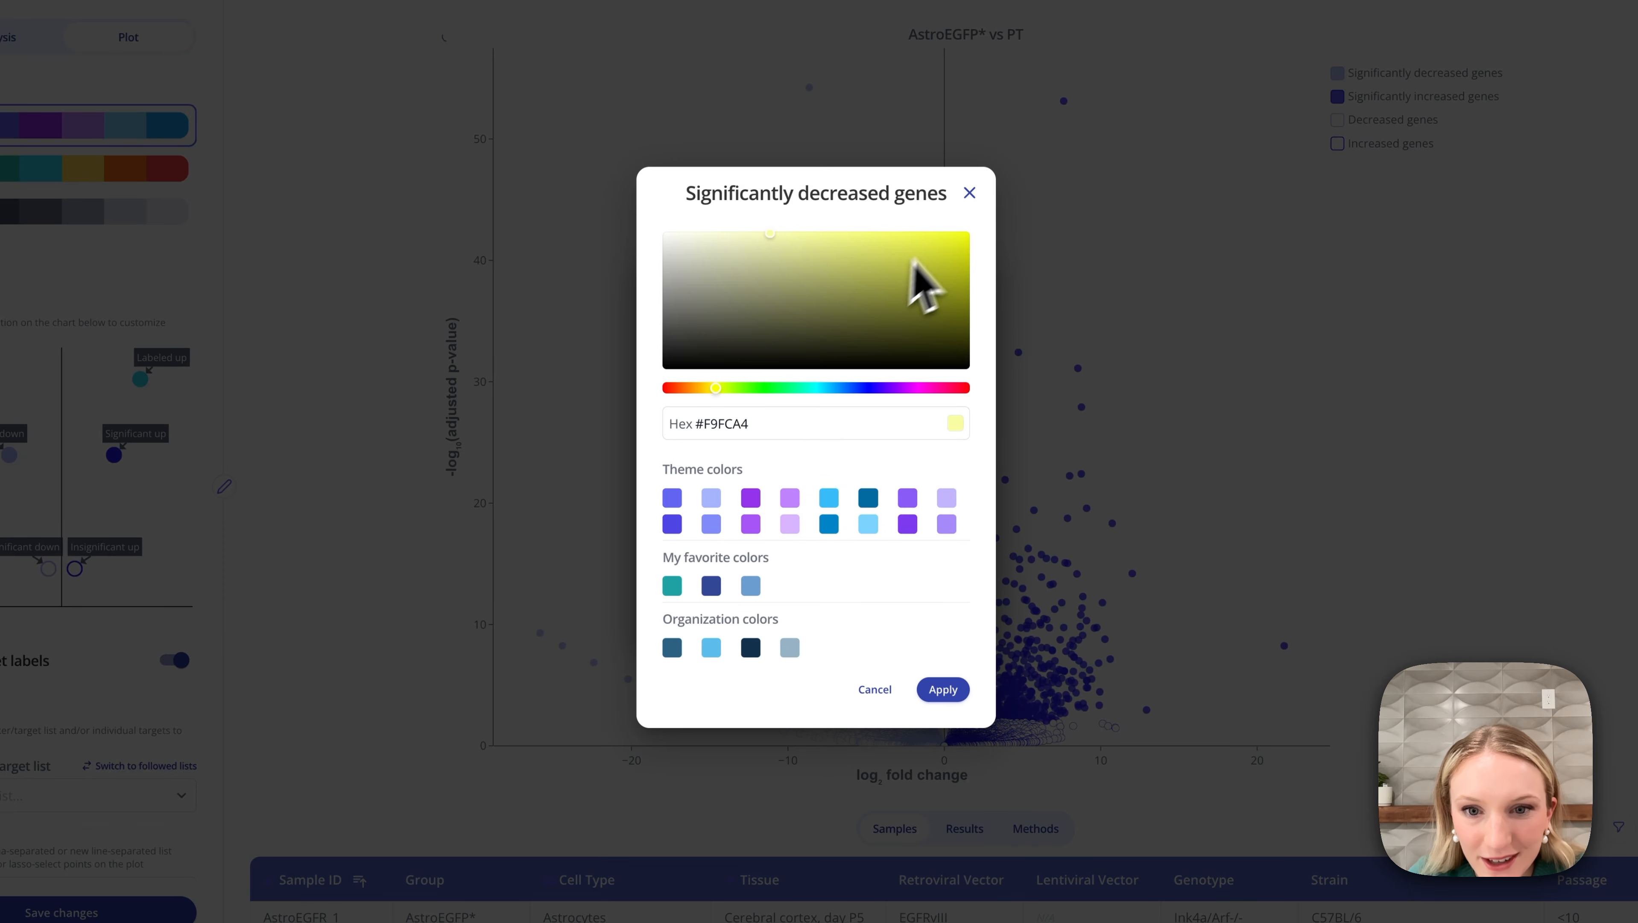
left_click(942, 689)
left_click(918, 460)
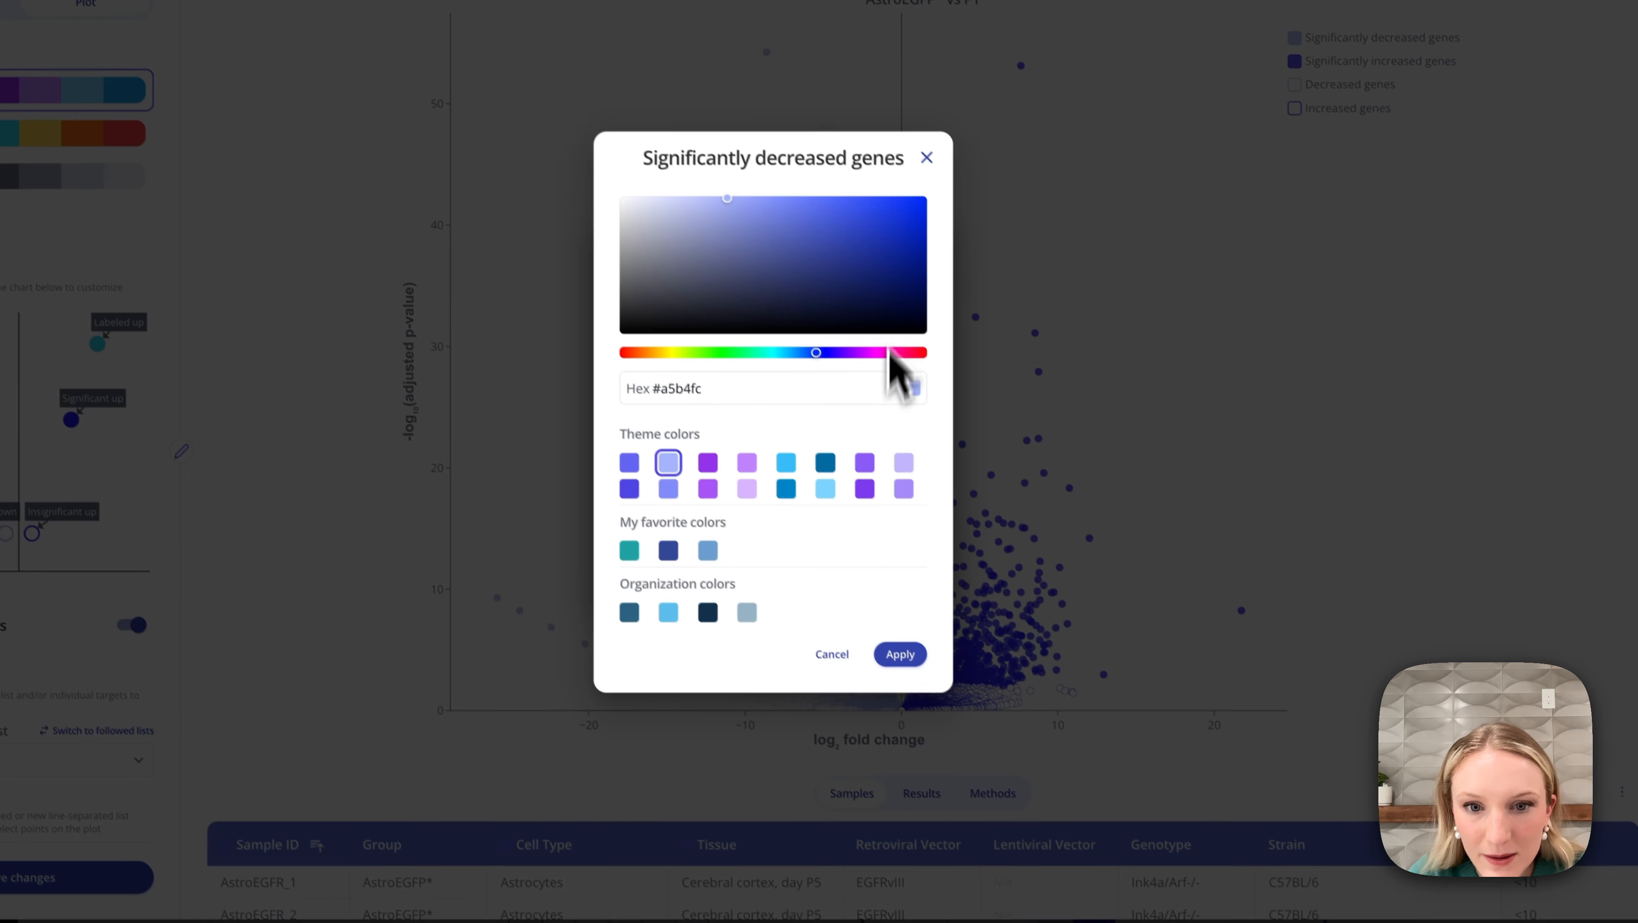
left_click(675, 352)
left_click(889, 201)
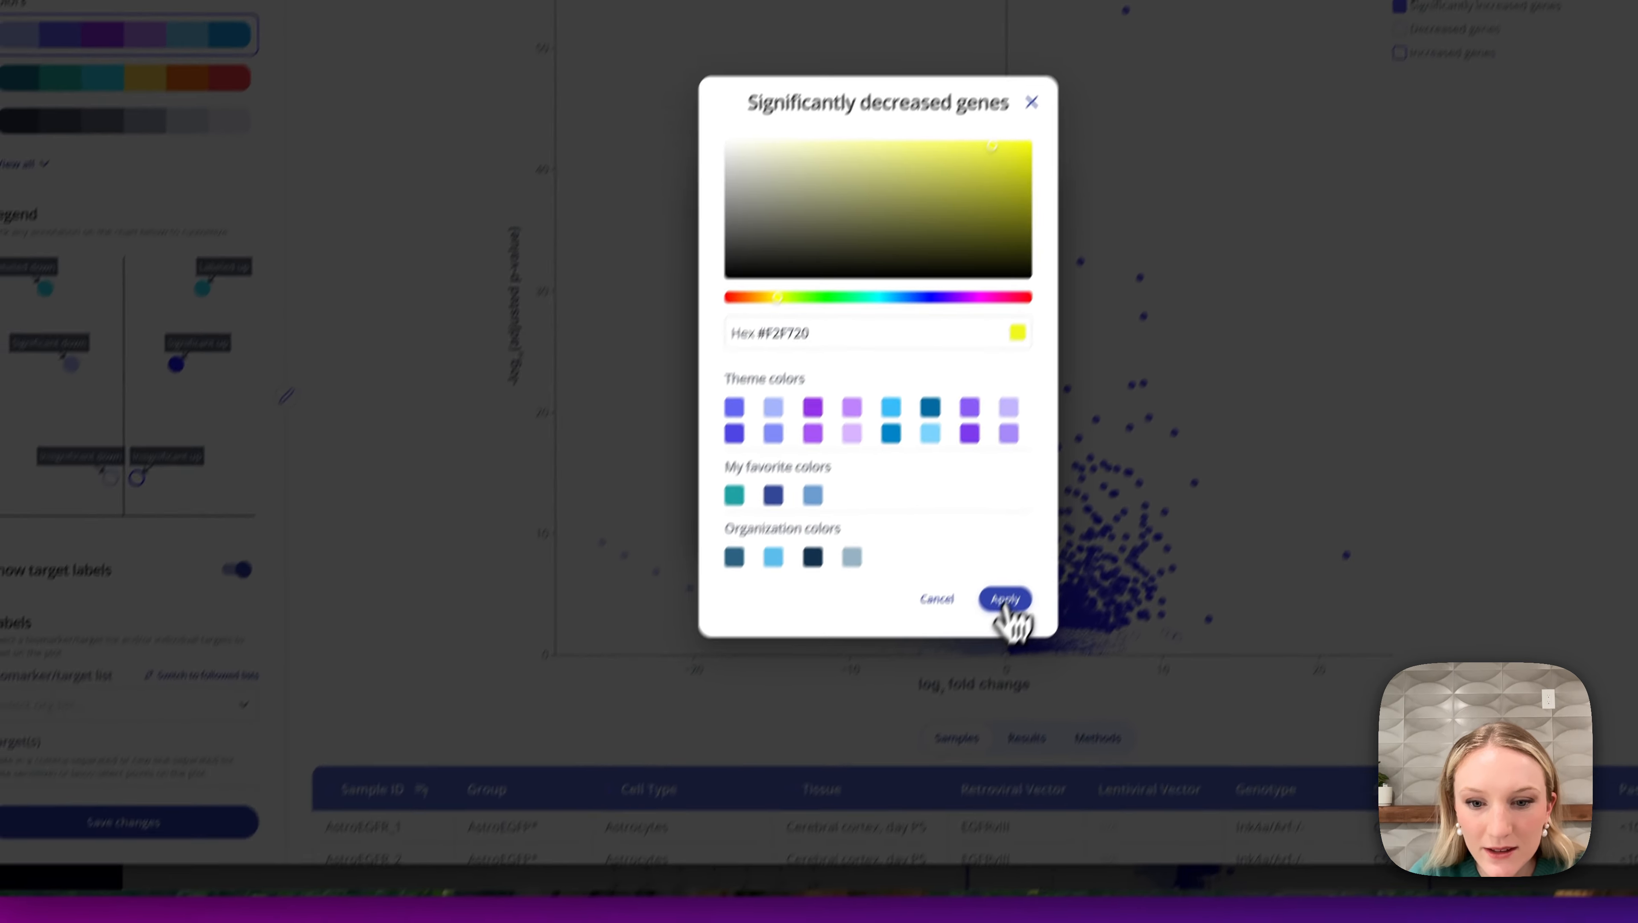
left_click(1006, 600)
left_click(1028, 482)
Set the Decreased genes border colour to yellow, apply, and save changes.
left_click(97, 469)
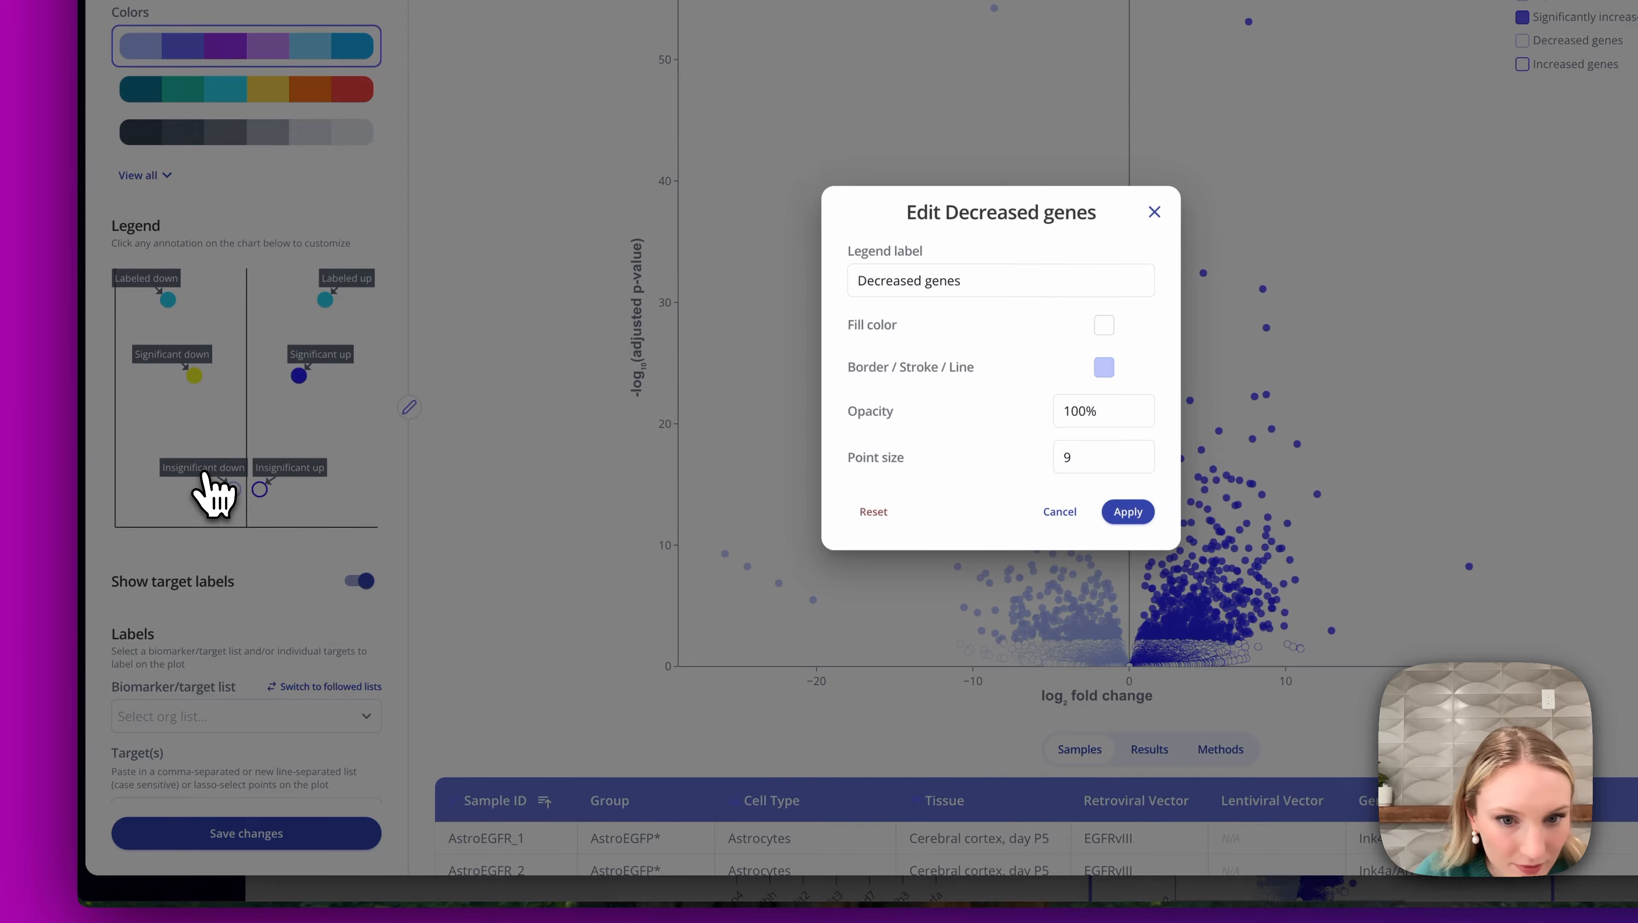
left_click(1104, 366)
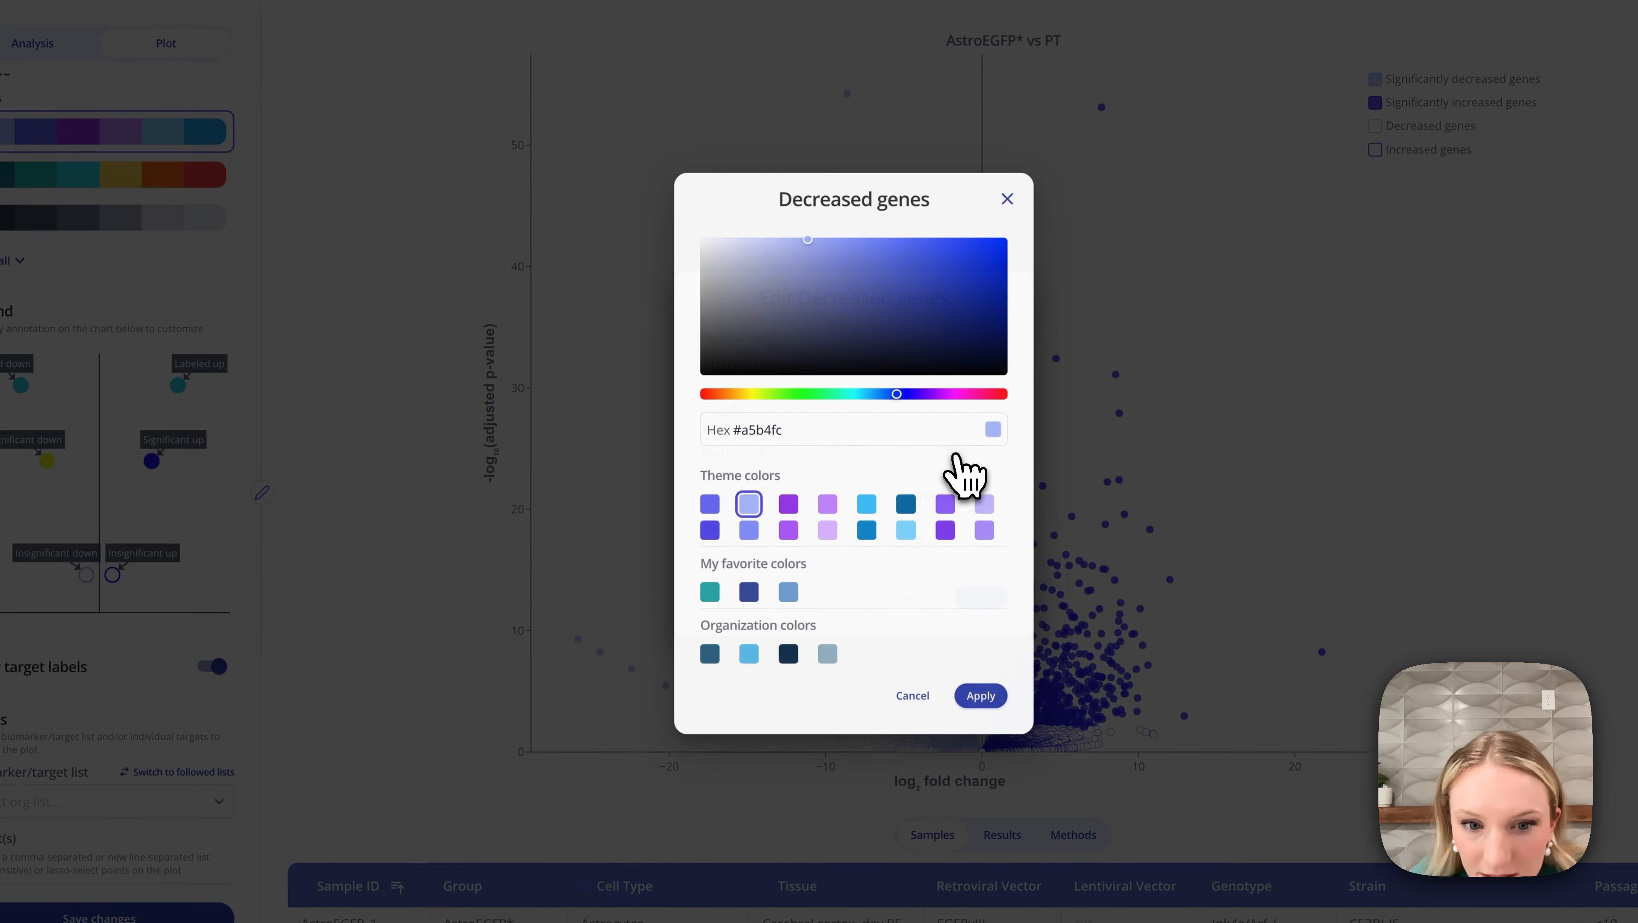
left_click(754, 395)
left_click(955, 246)
left_click(983, 693)
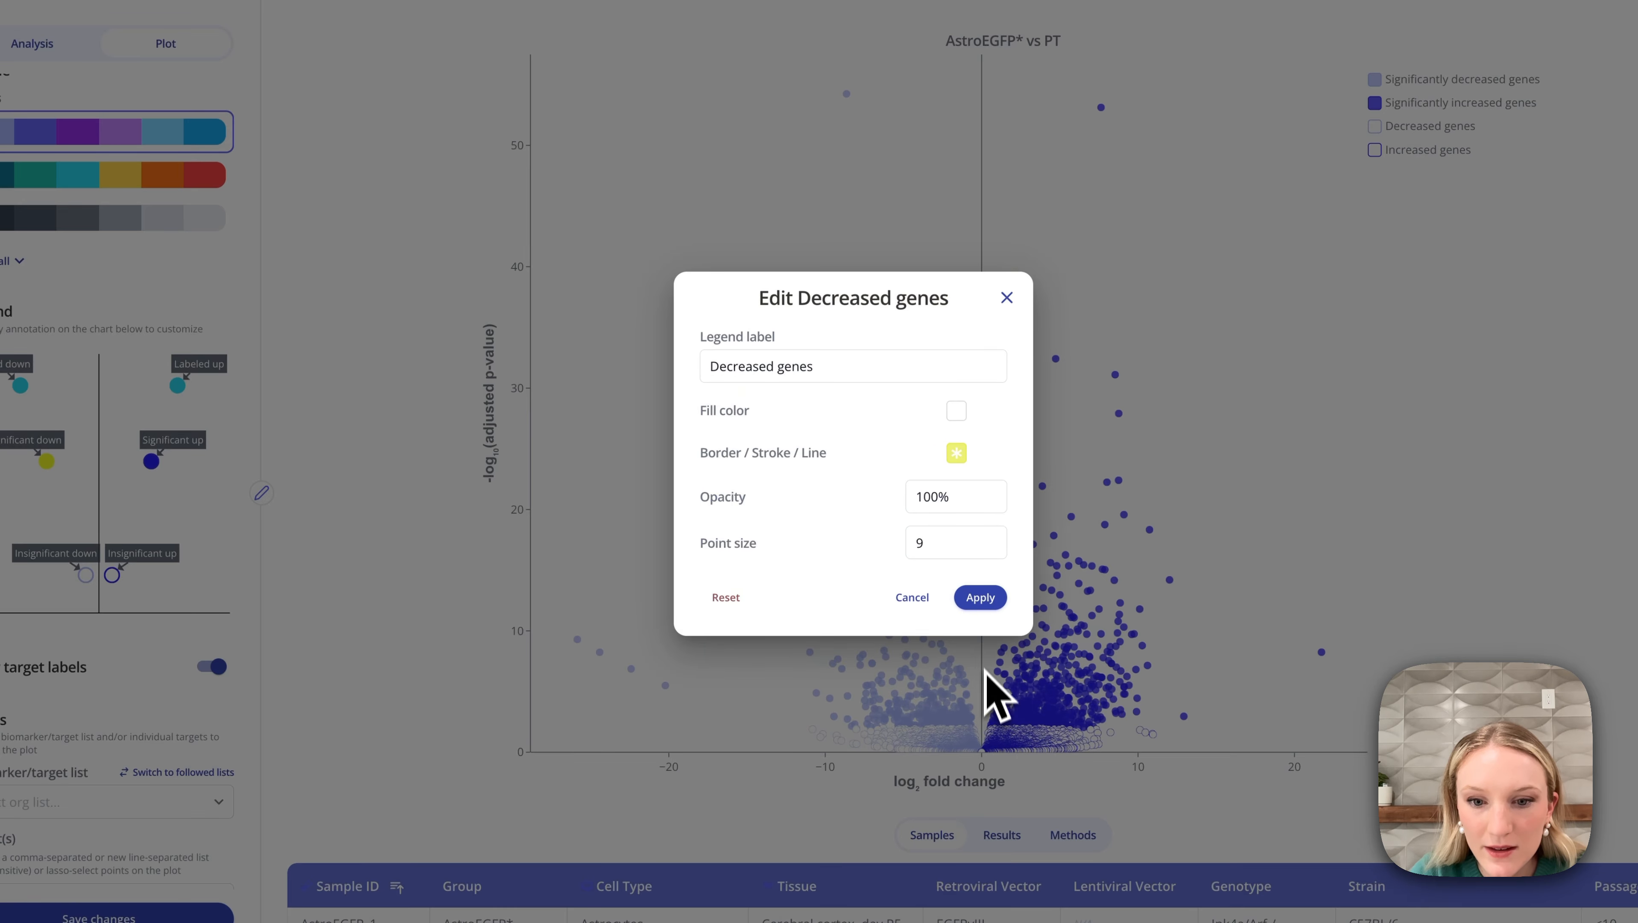
left_click(981, 597)
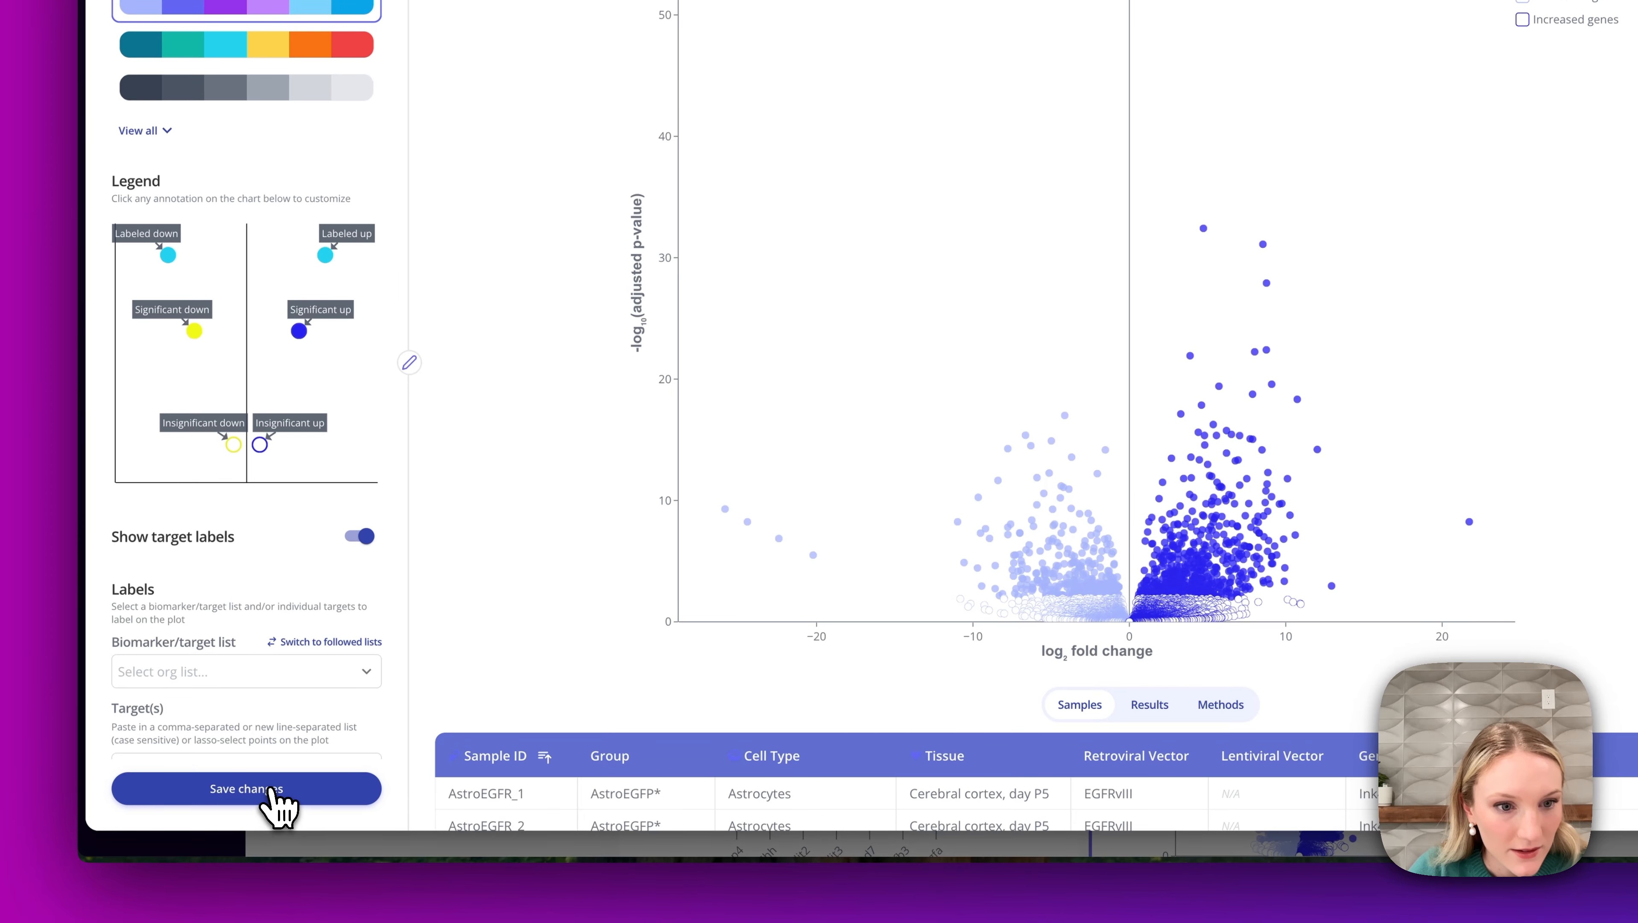
left_click(123, 917)
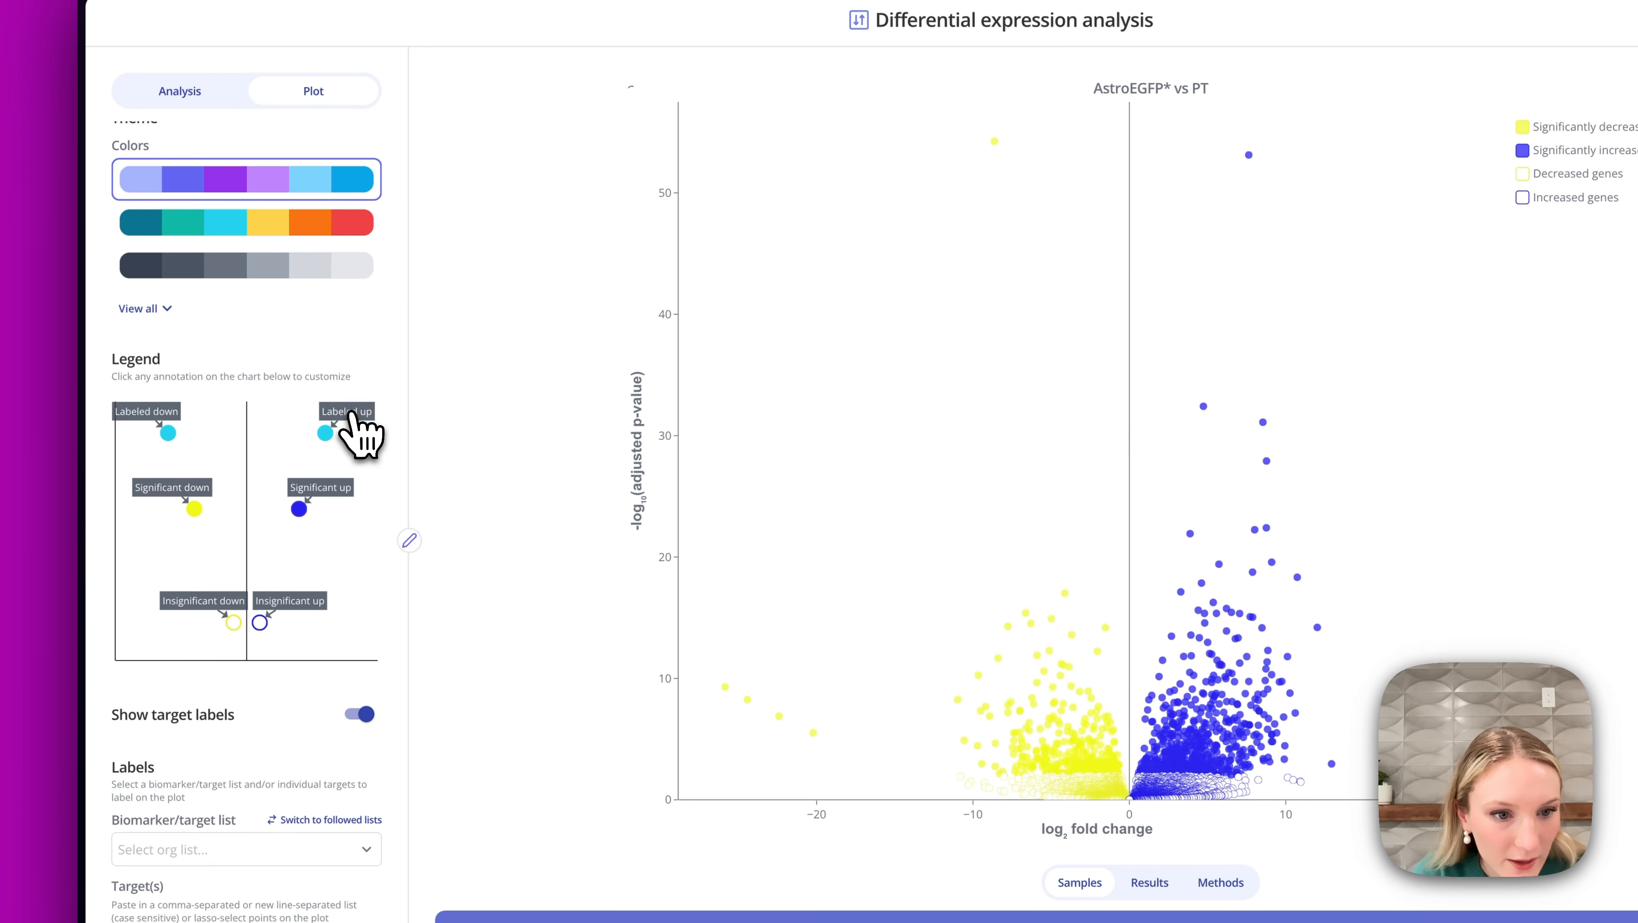
Set the Increased labeled genes fill and border colours to green and apply.
left_click(348, 238)
left_click(1104, 422)
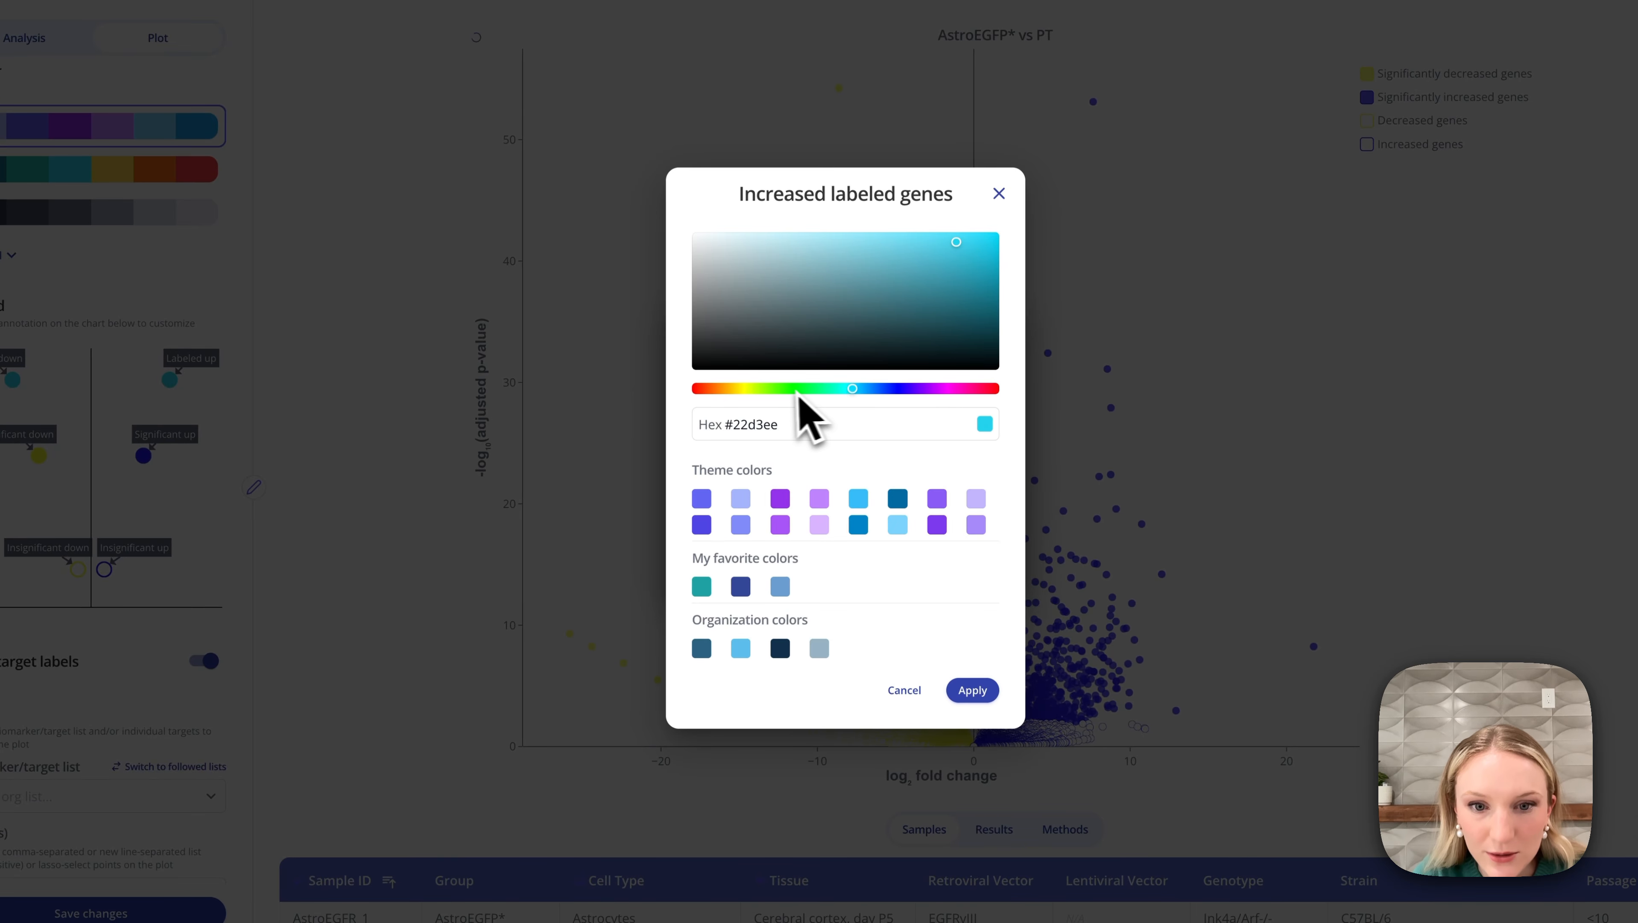
left_click(929, 439)
left_click(974, 689)
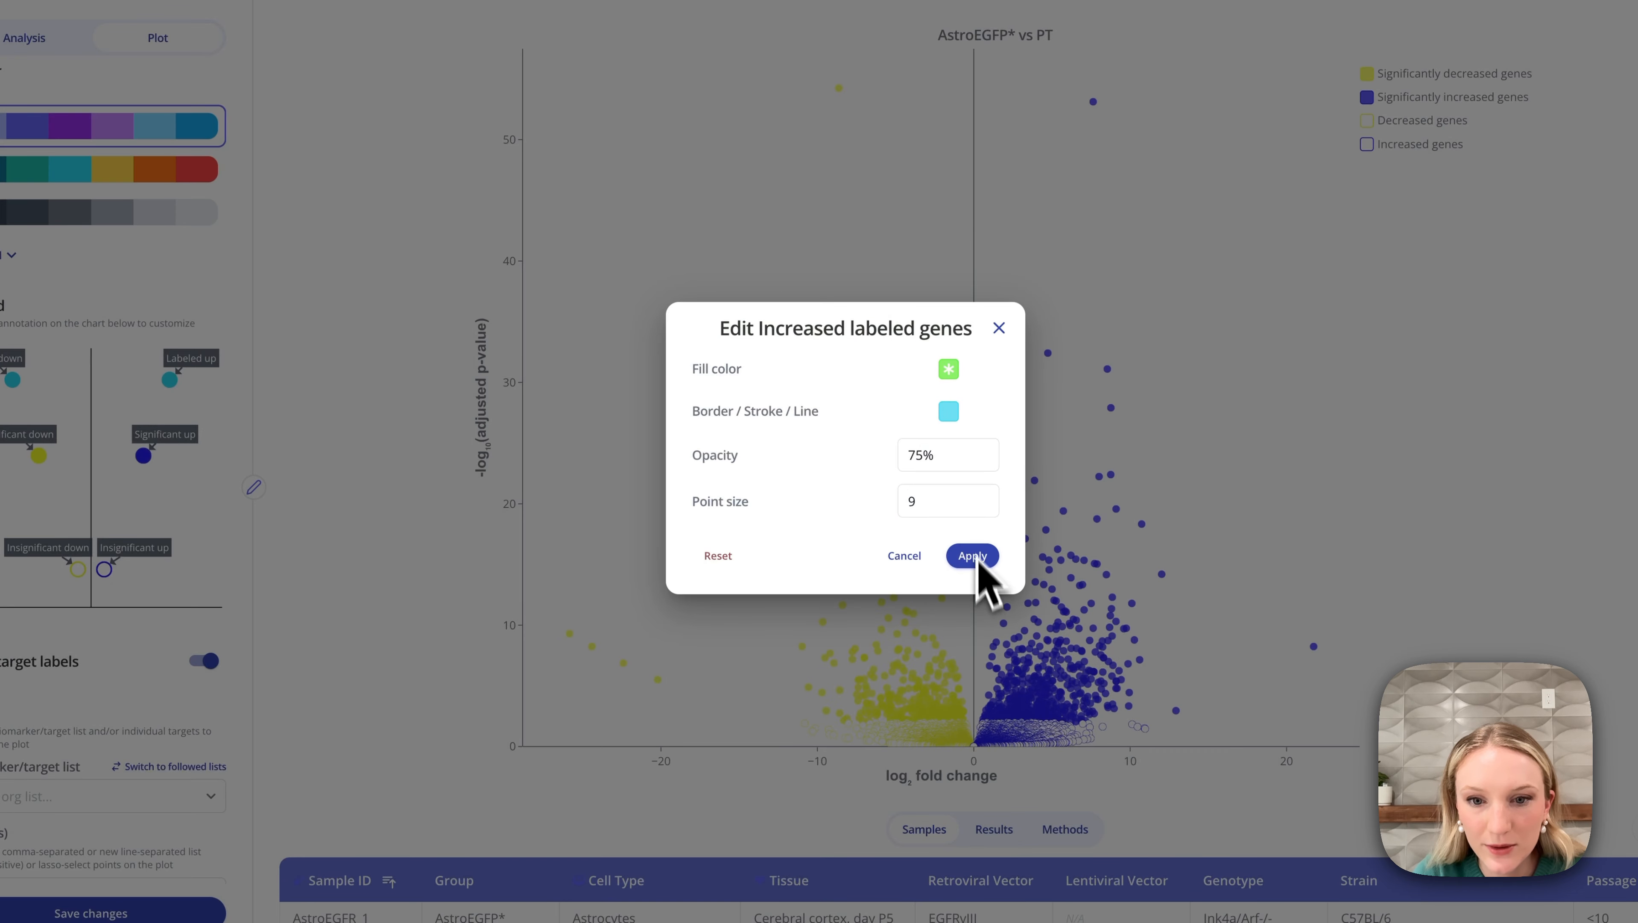
left_click(950, 412)
left_click(819, 388)
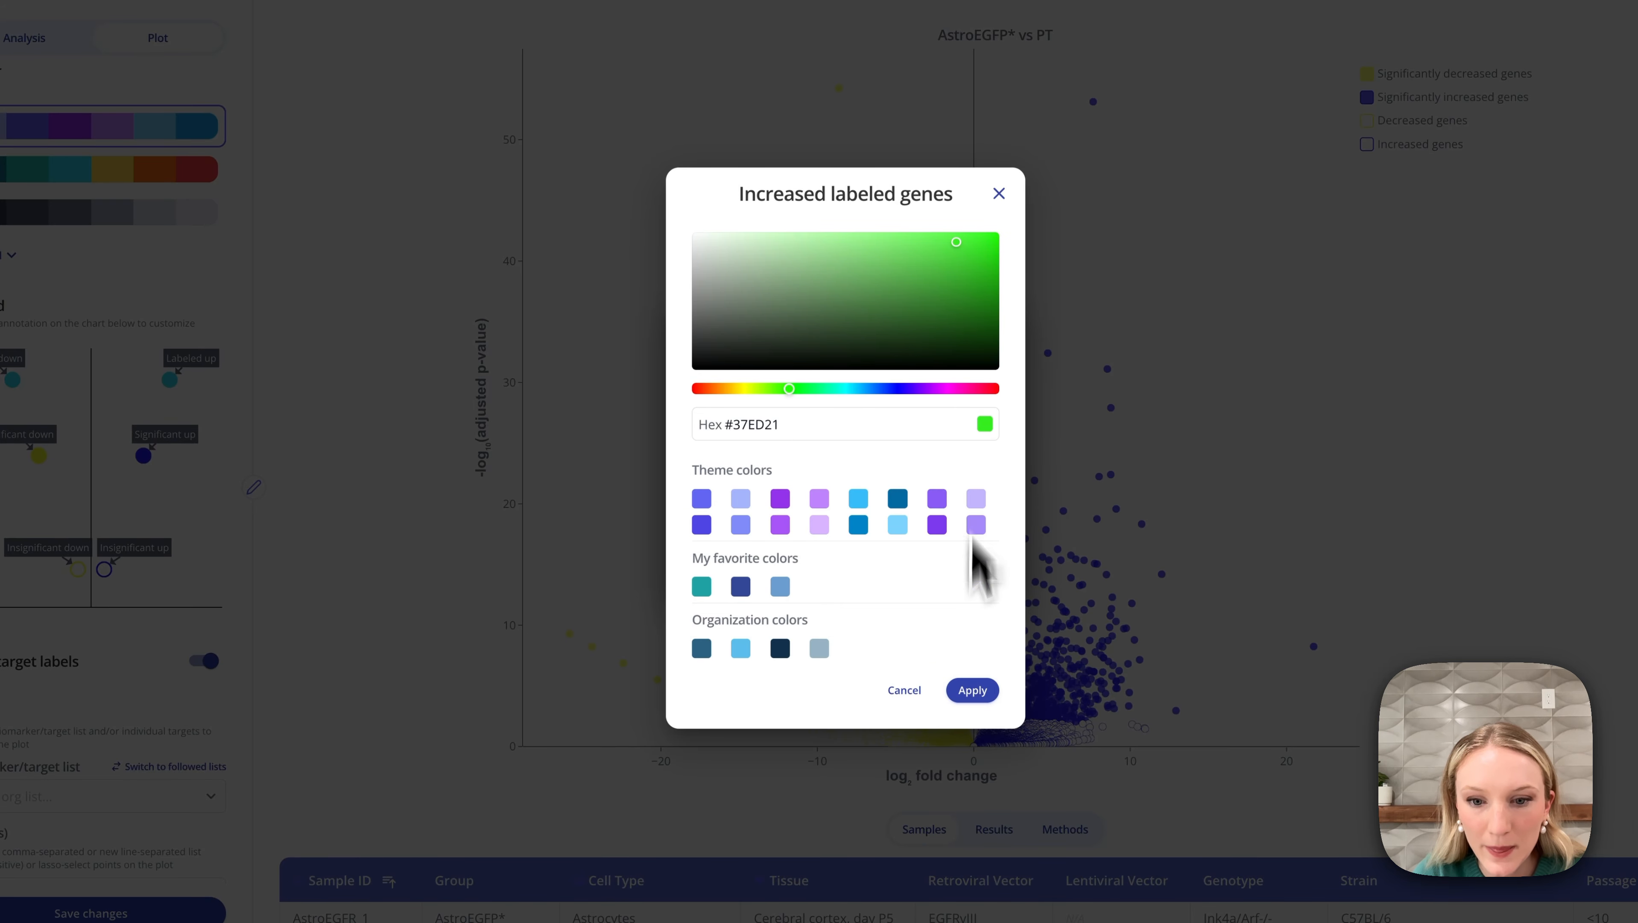
left_click(972, 690)
left_click(975, 557)
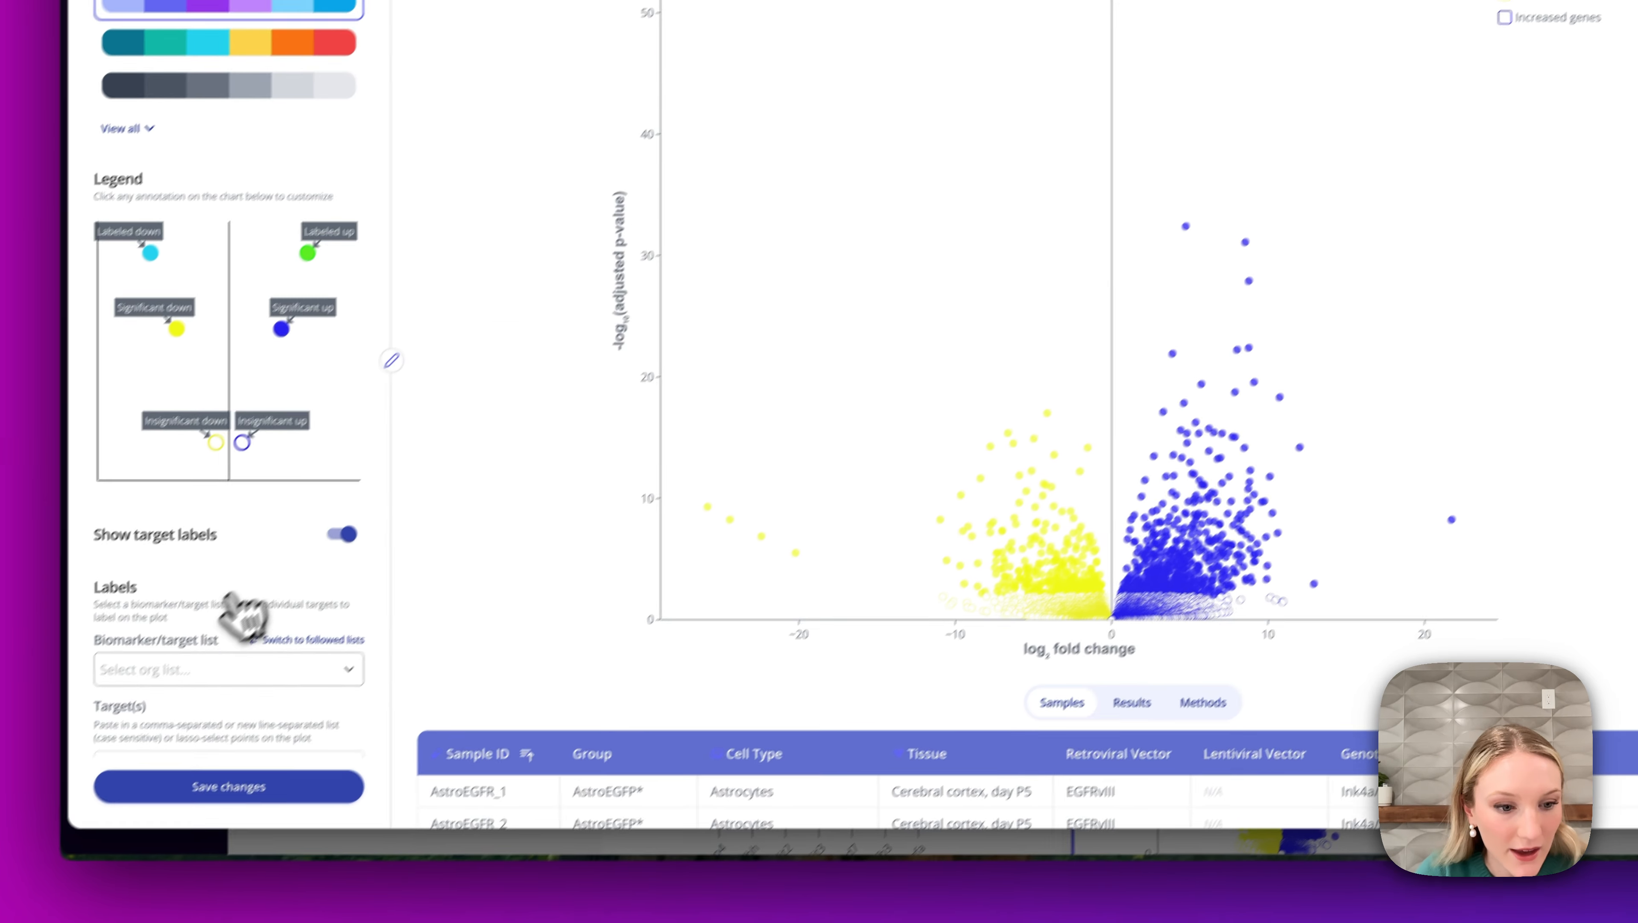
Label the volcano plot using the Differentiation & Glial Guidance biomarker list, save changes, and close the analysis.
left_click(199, 656)
left_click(169, 721)
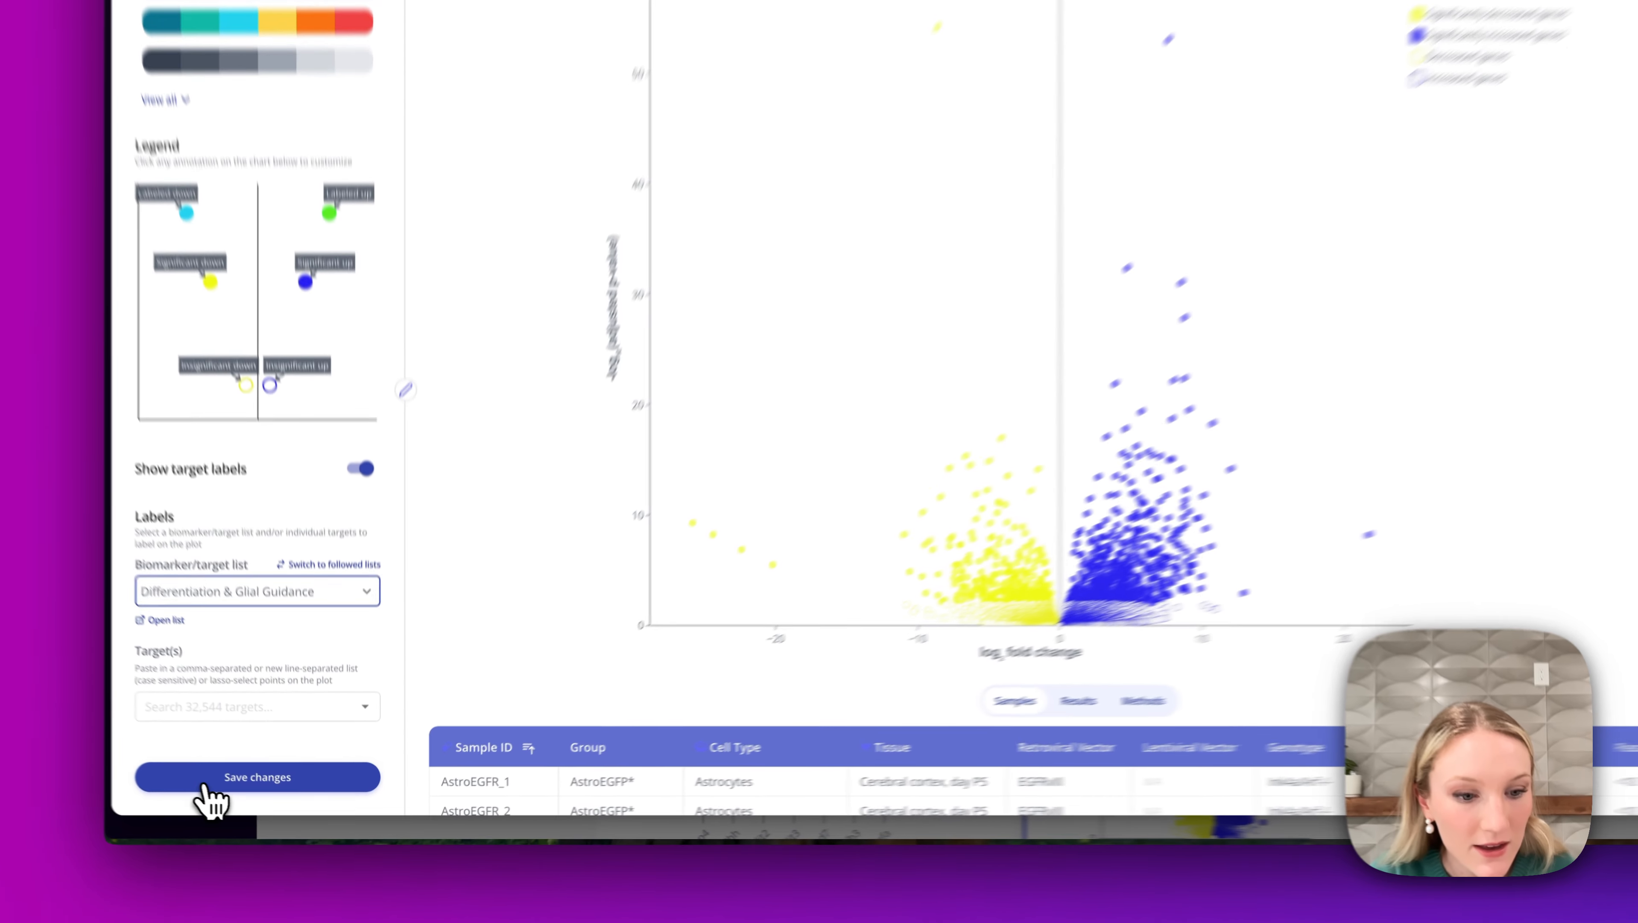
left_click(238, 797)
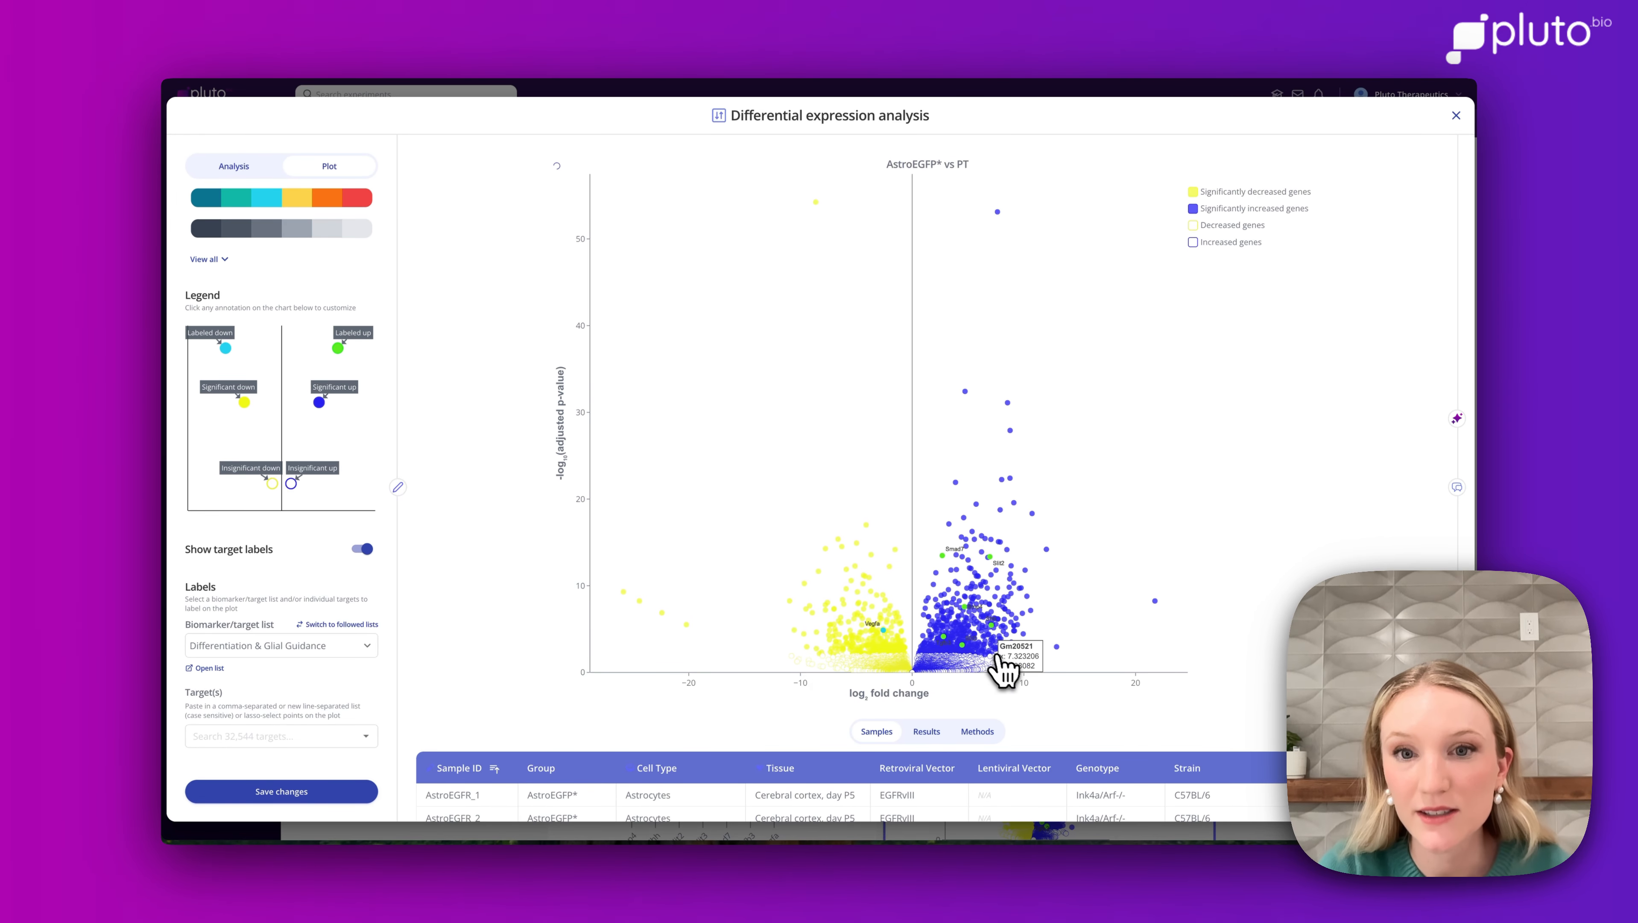
mouse_move(1003, 660)
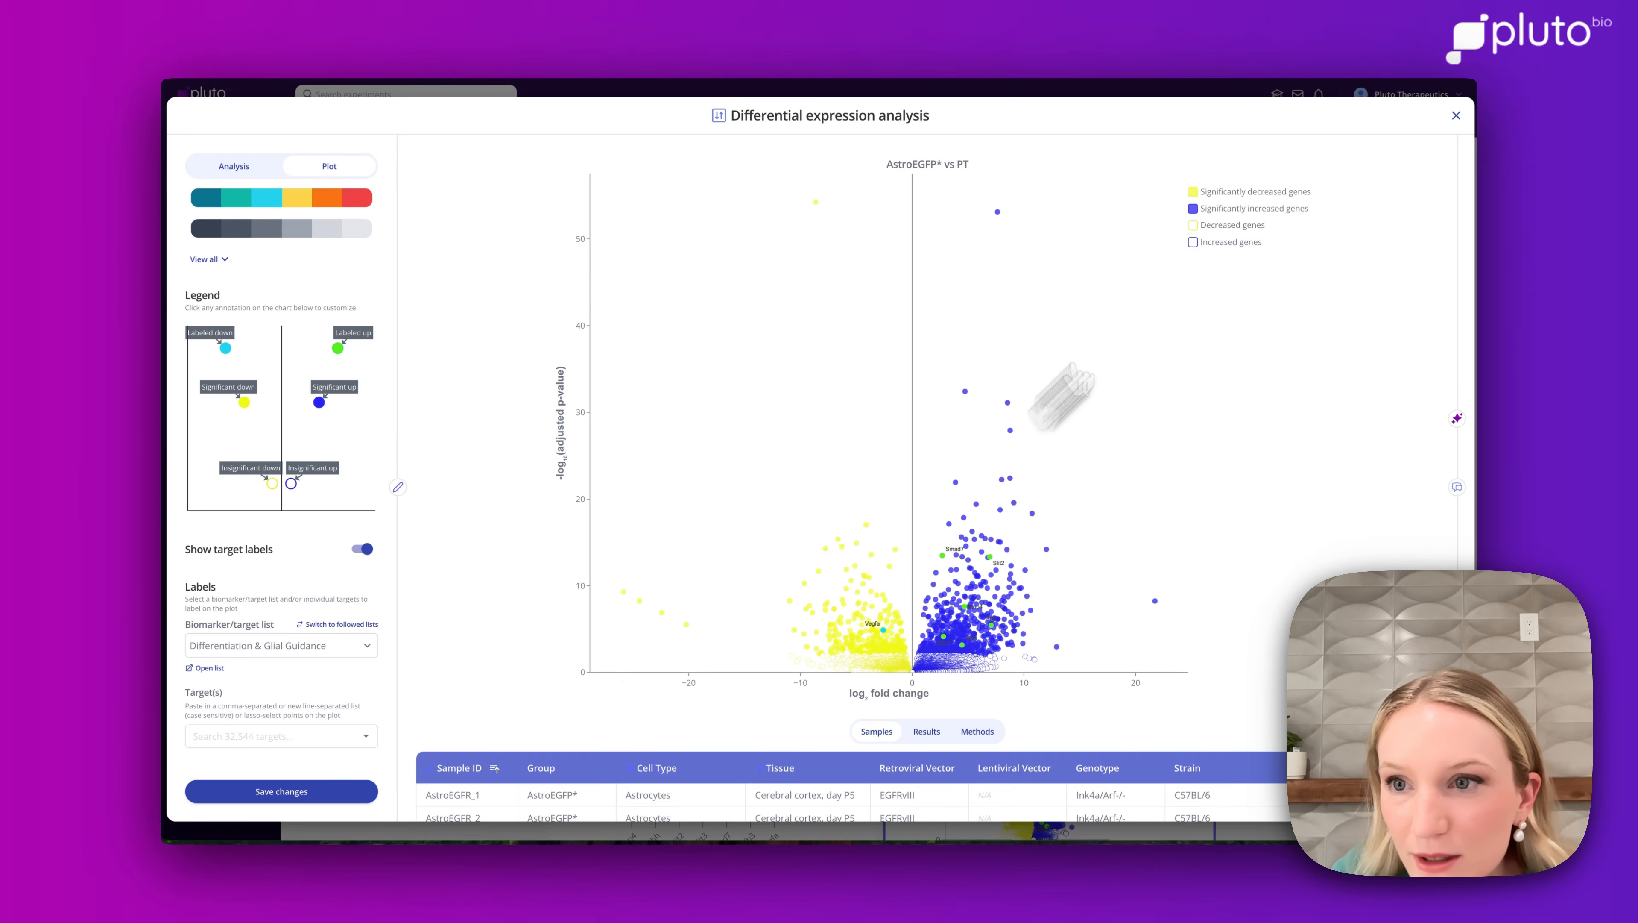
left_click(1457, 115)
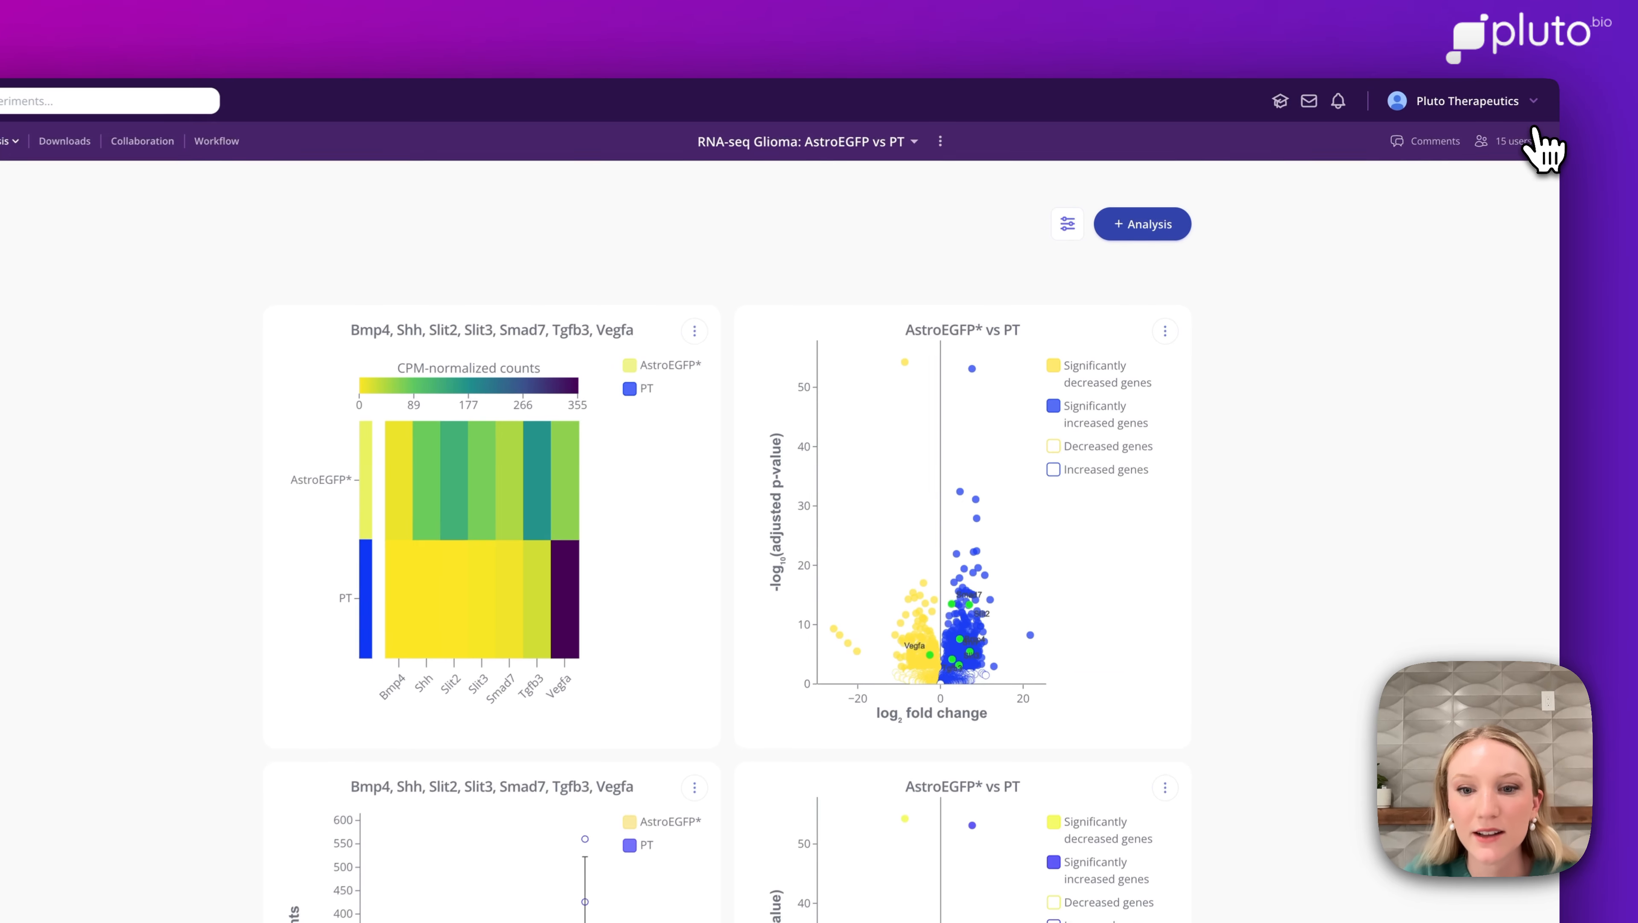